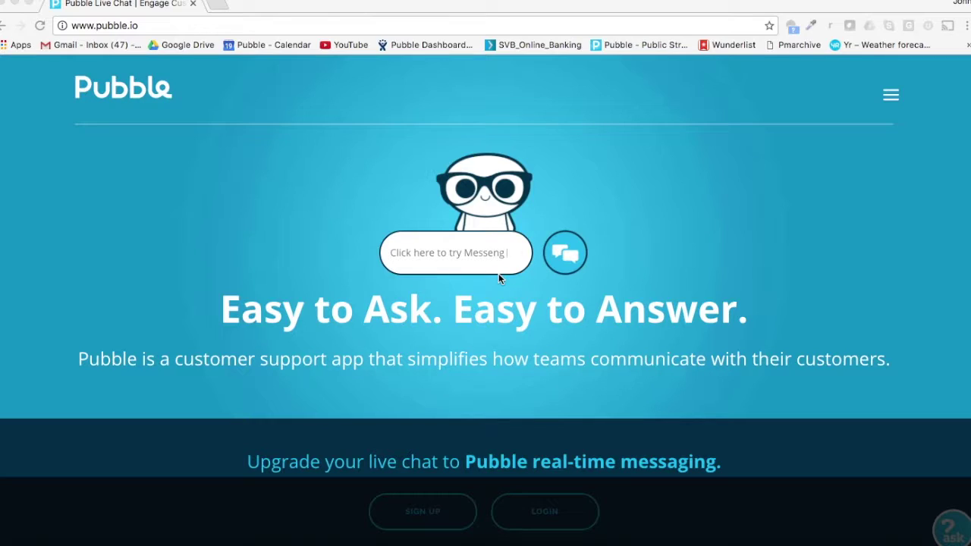
- Open the dashboard at pubble.pubble.io in a new browser tab and dismiss the welcome message
click(219, 7)
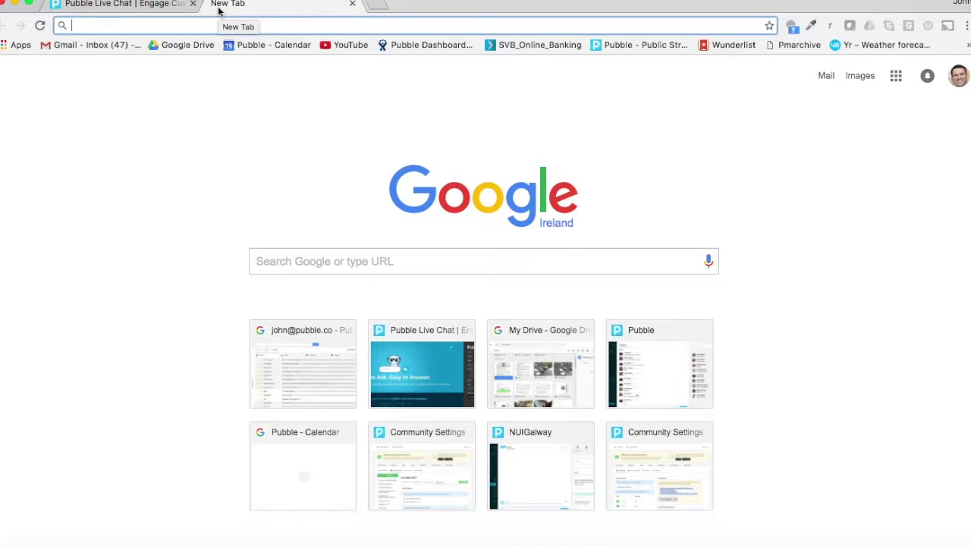
text(pubble.)
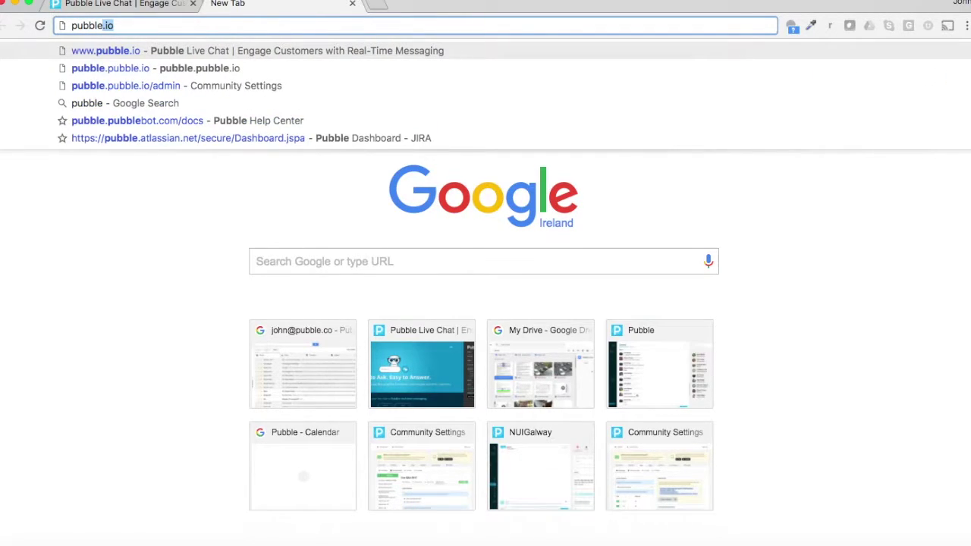
text(pubb)
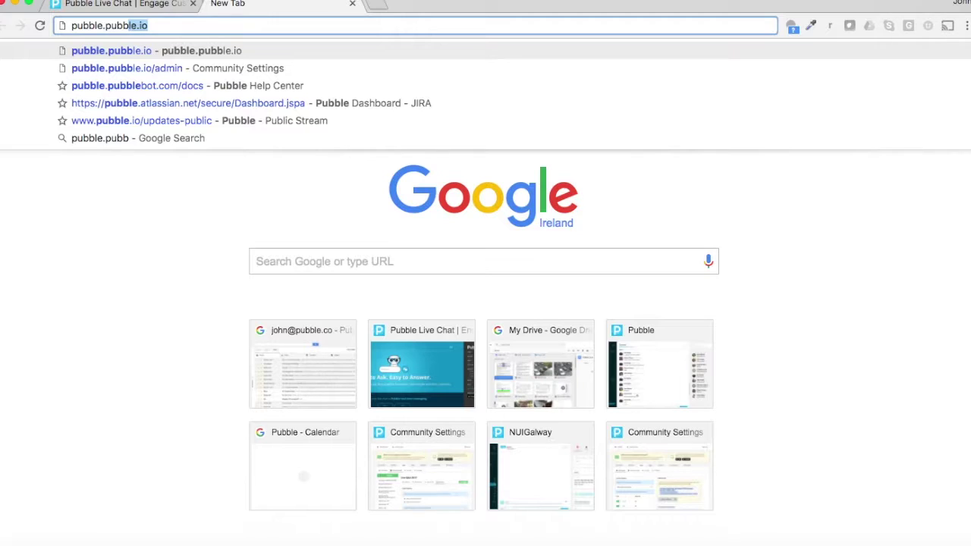
key(Return)
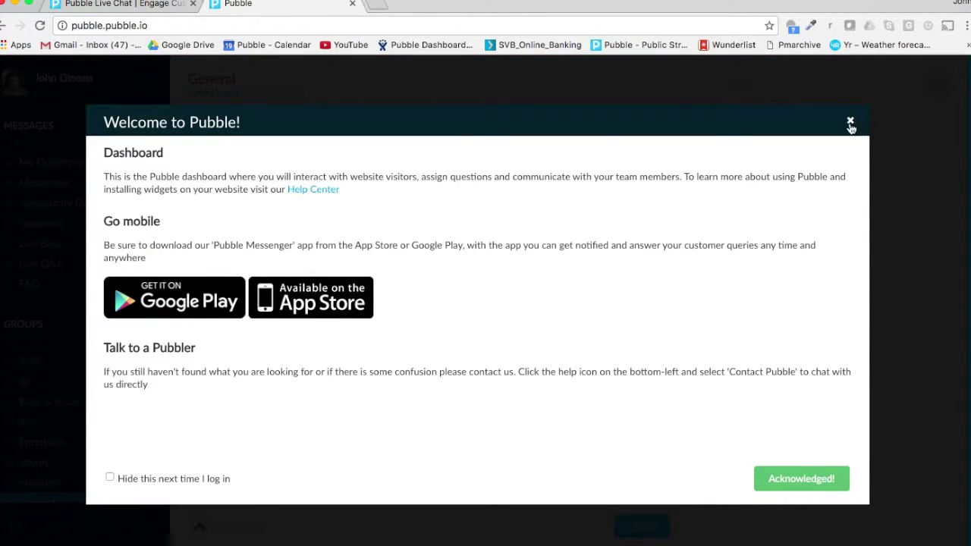
click(850, 122)
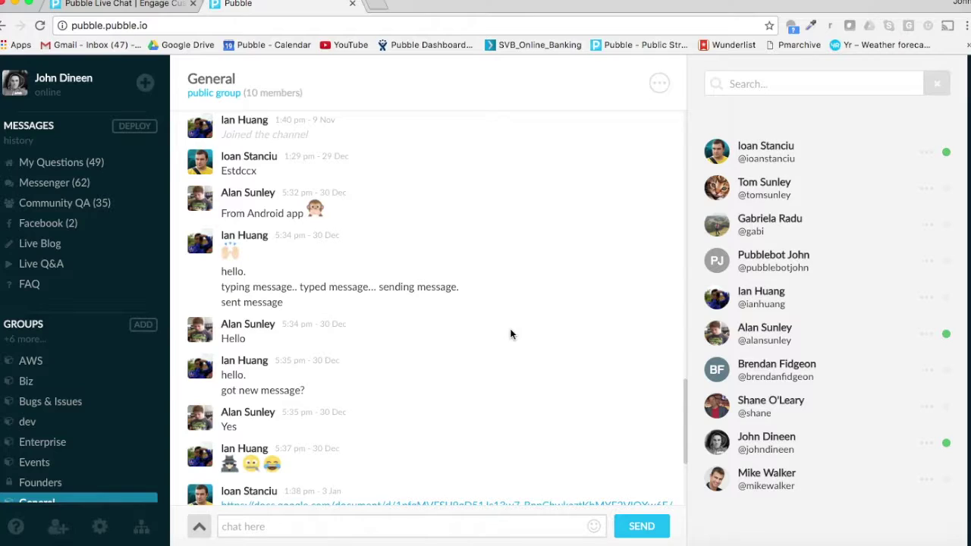
- Open the Live Q&A channel and show the Live QA questions from all apps
click(96, 265)
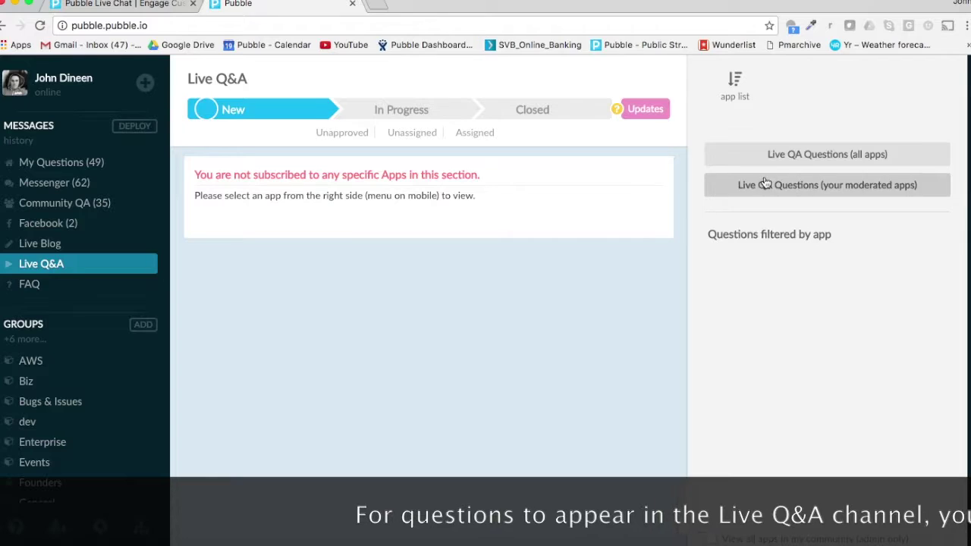
click(816, 158)
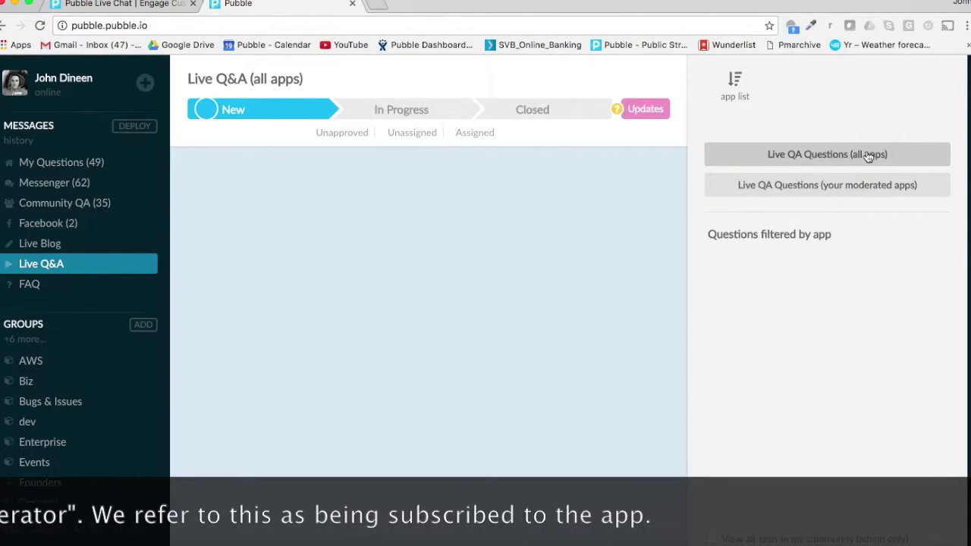
click(837, 156)
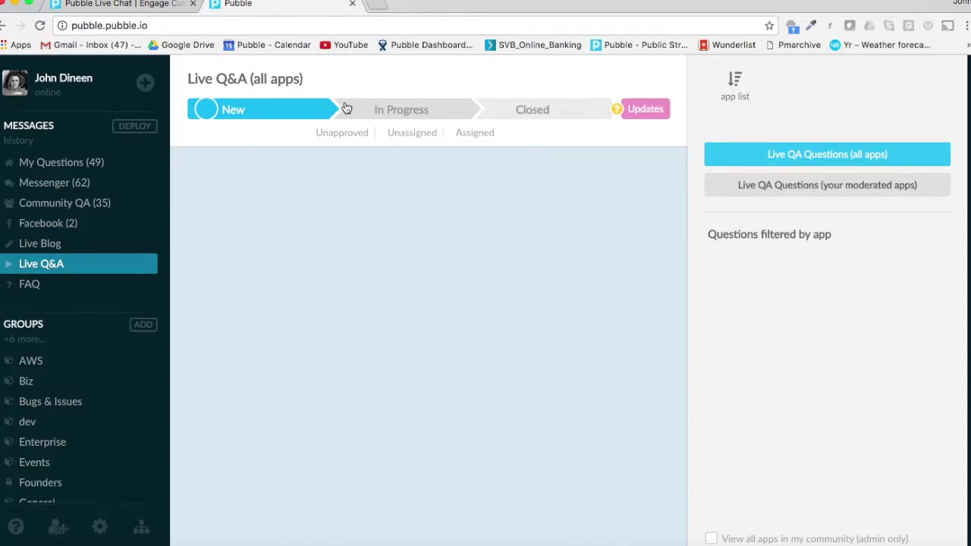
- Go to the admin dashboard at pubble.pubble.io/admin and open its list of Live QA apps
click(171, 25)
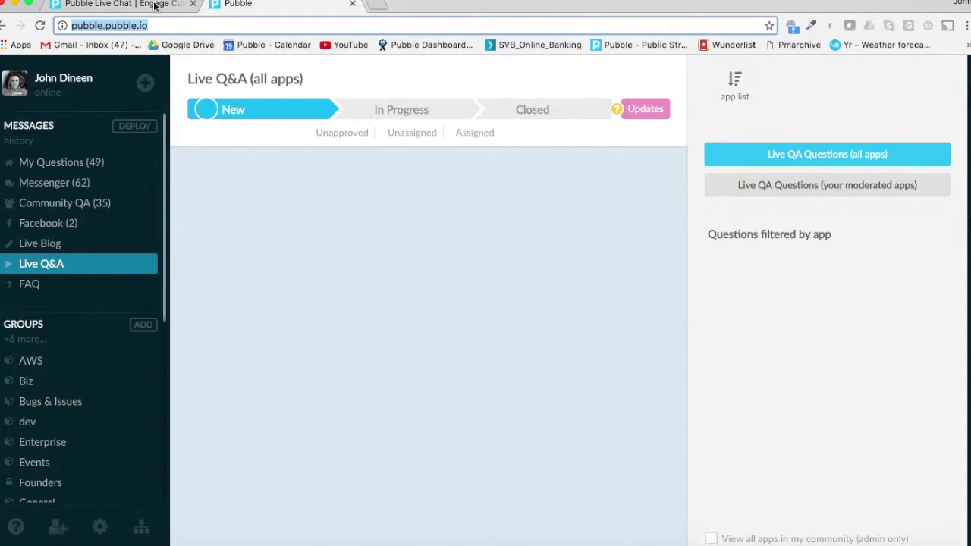
click(155, 25)
text(/)
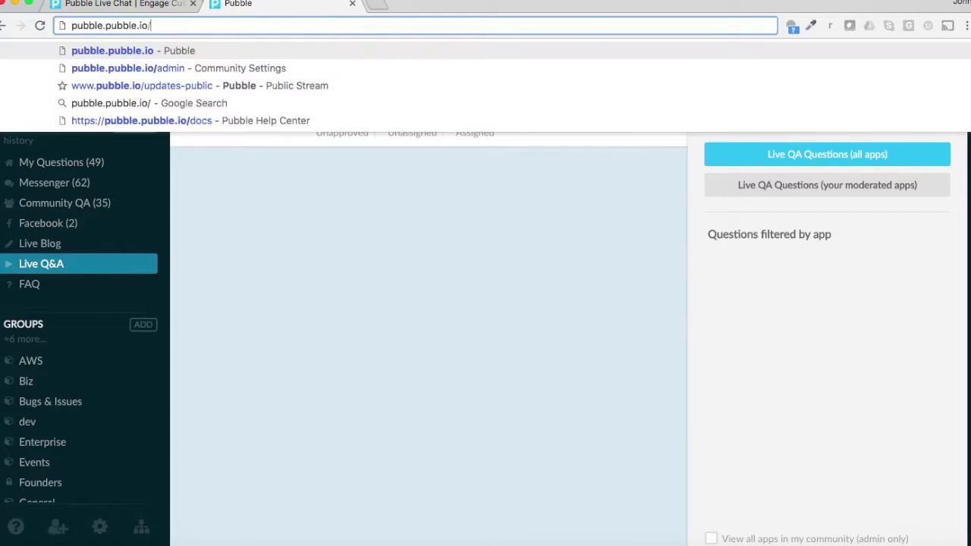
text(admin)
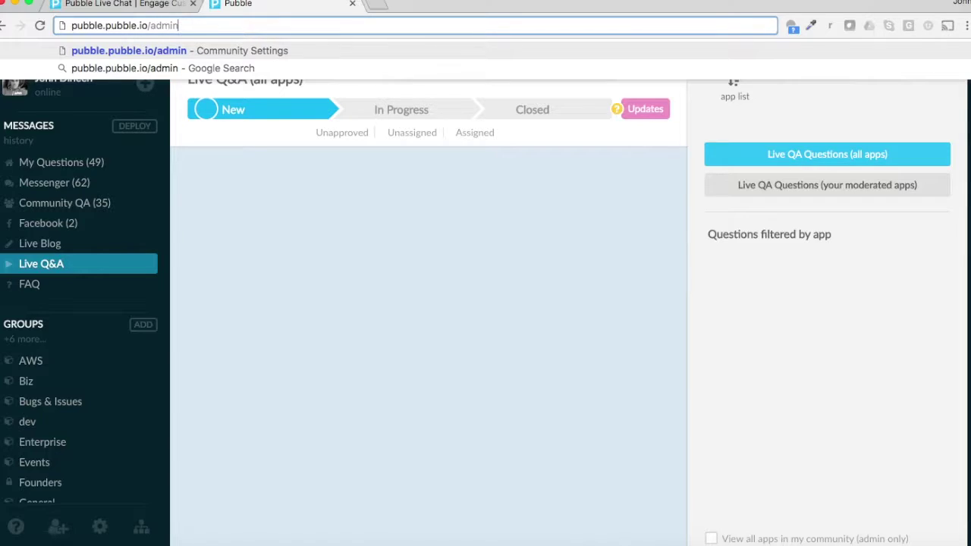
key(Return)
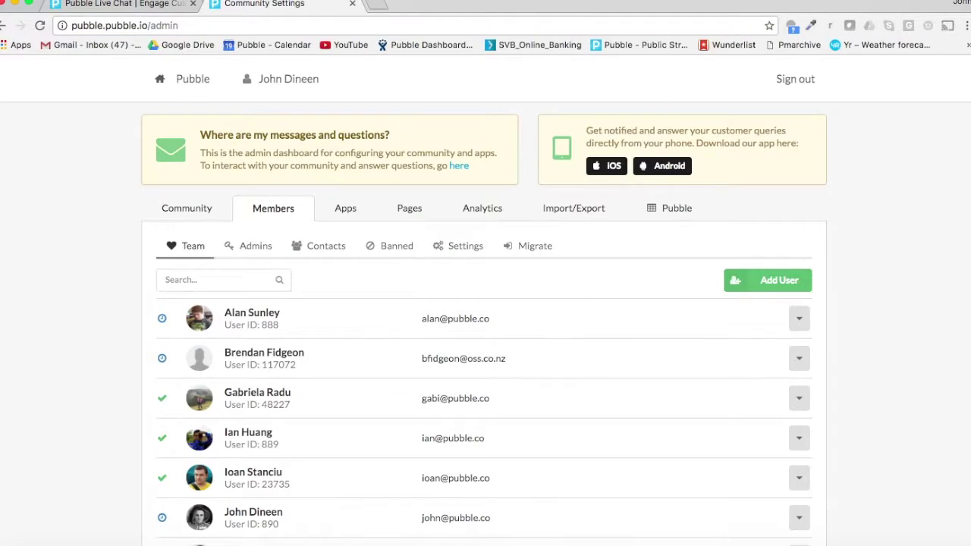
click(345, 212)
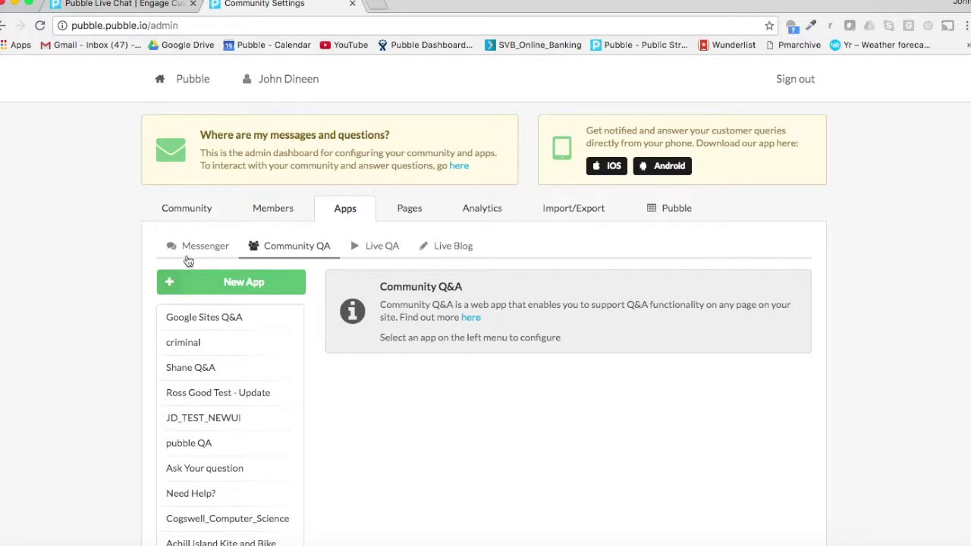
click(384, 253)
scroll(339, 314, down, 2)
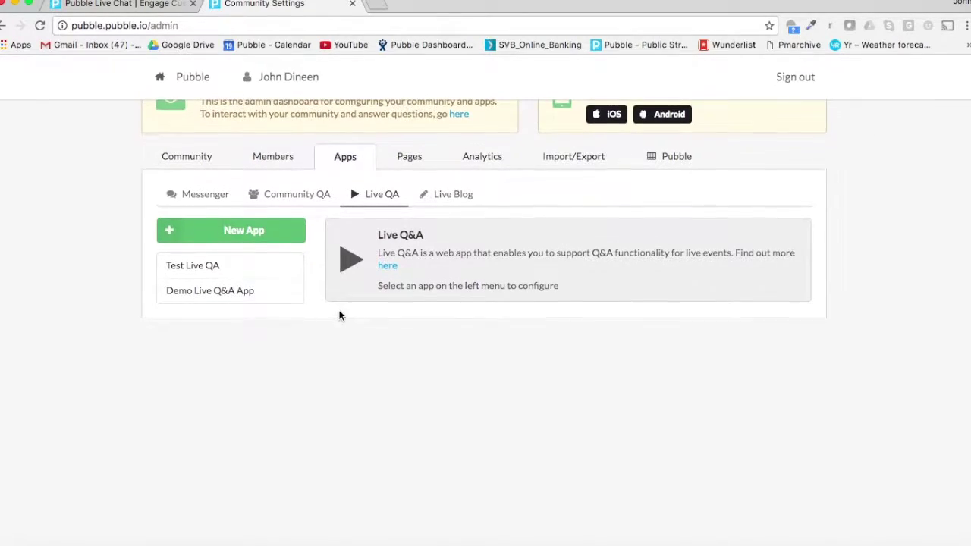
- Create a new Live QA app named "Test App for YouTube Video"
click(254, 234)
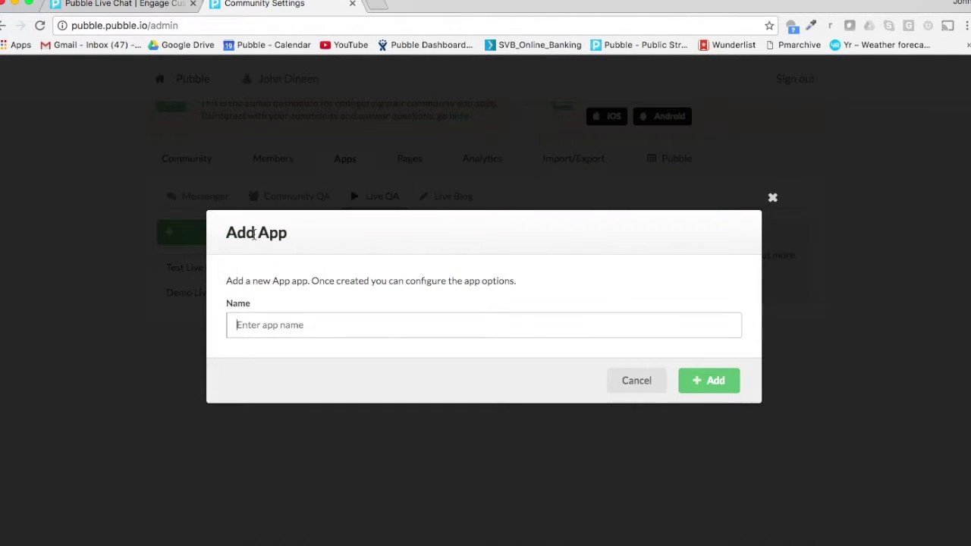
click(254, 324)
text(Test App for YouTub)
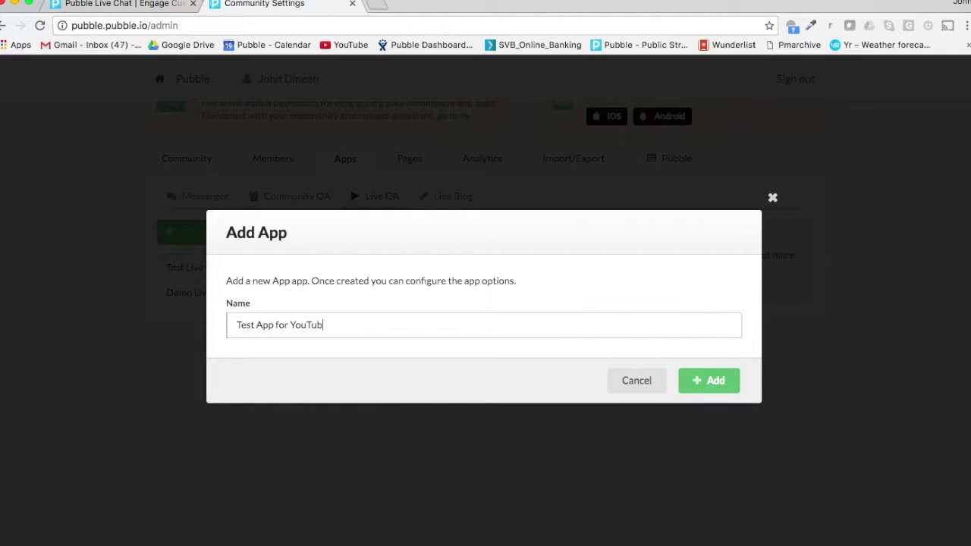
text(e Video)
click(716, 381)
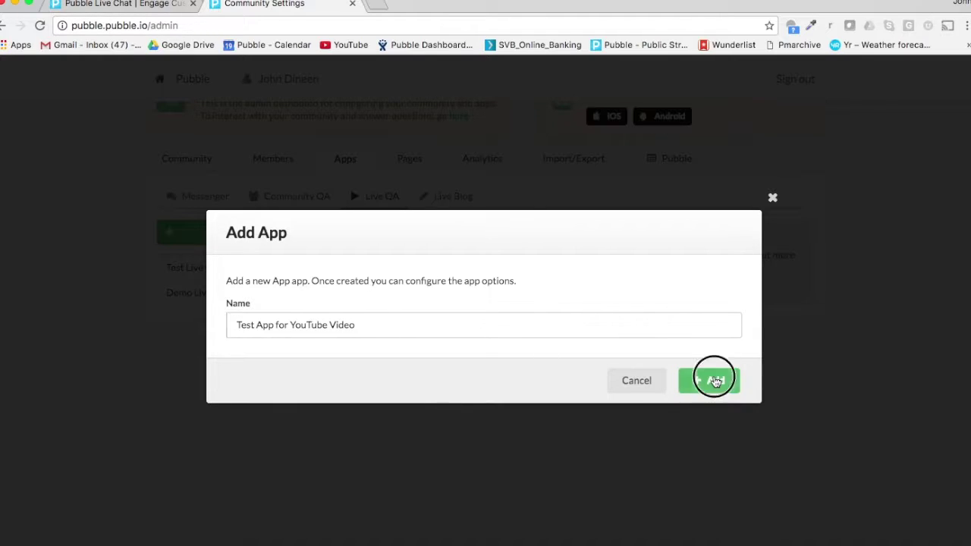
click(715, 367)
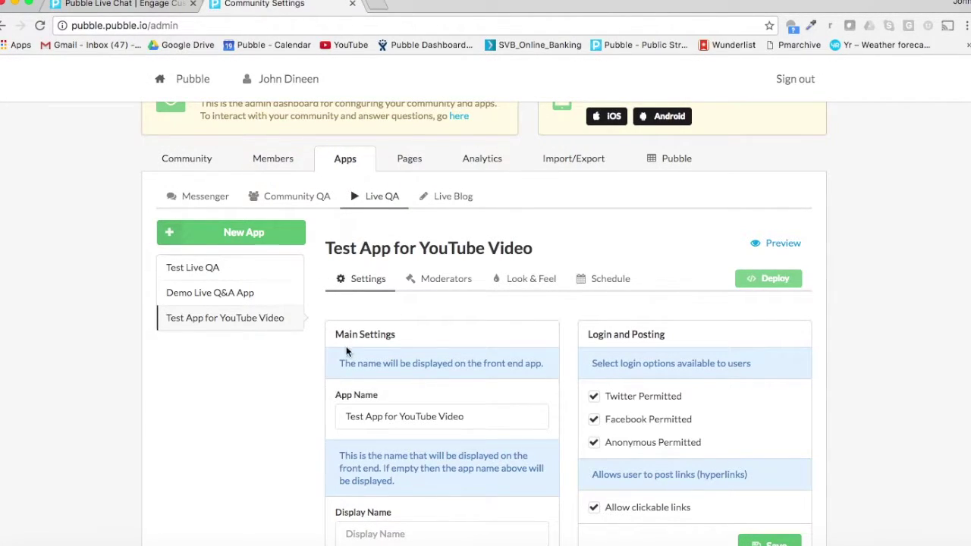
- Add the account owner as a moderator of Test App for YouTube Video and open the app's preview
scroll(440, 359, down, 1)
scroll(440, 358, down, 3)
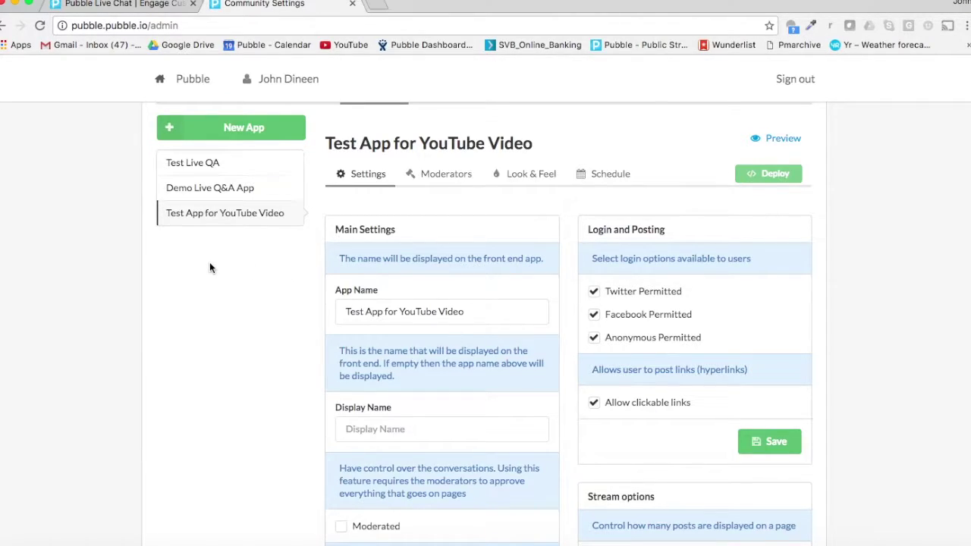
click(246, 222)
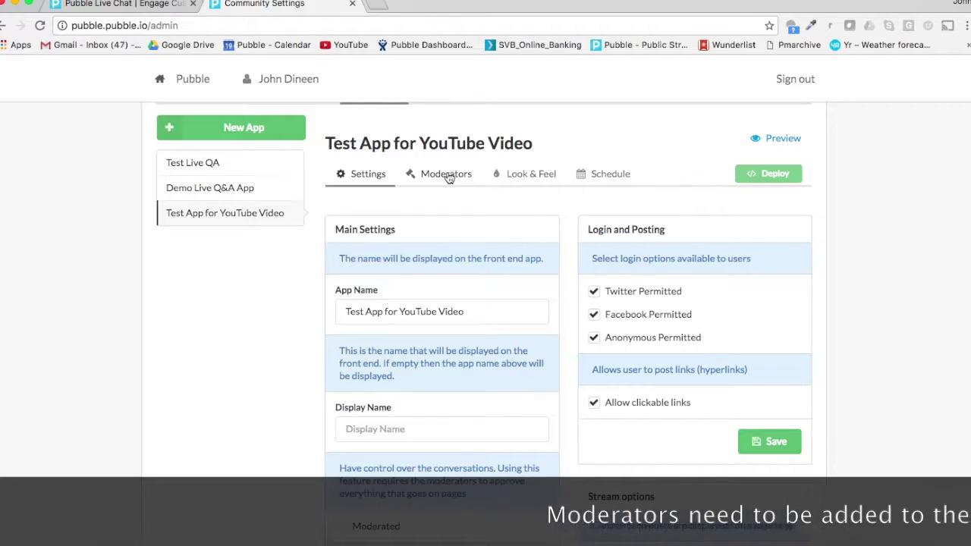
click(448, 176)
click(766, 313)
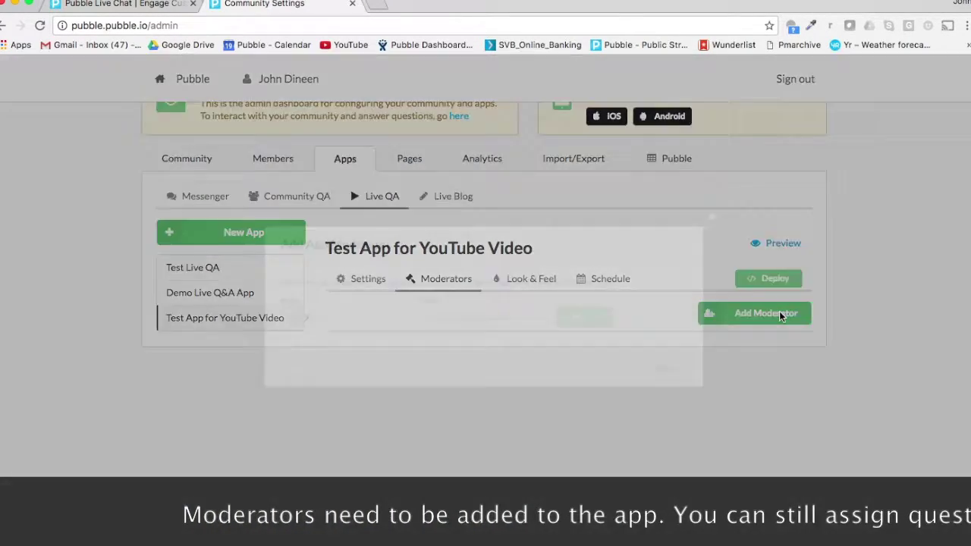
click(259, 324)
text(JOhn)
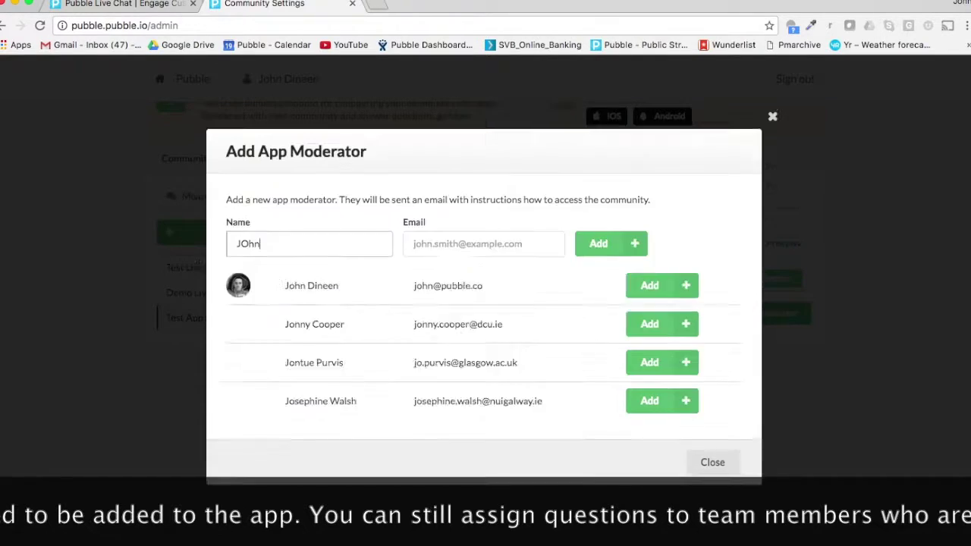
click(650, 285)
click(713, 356)
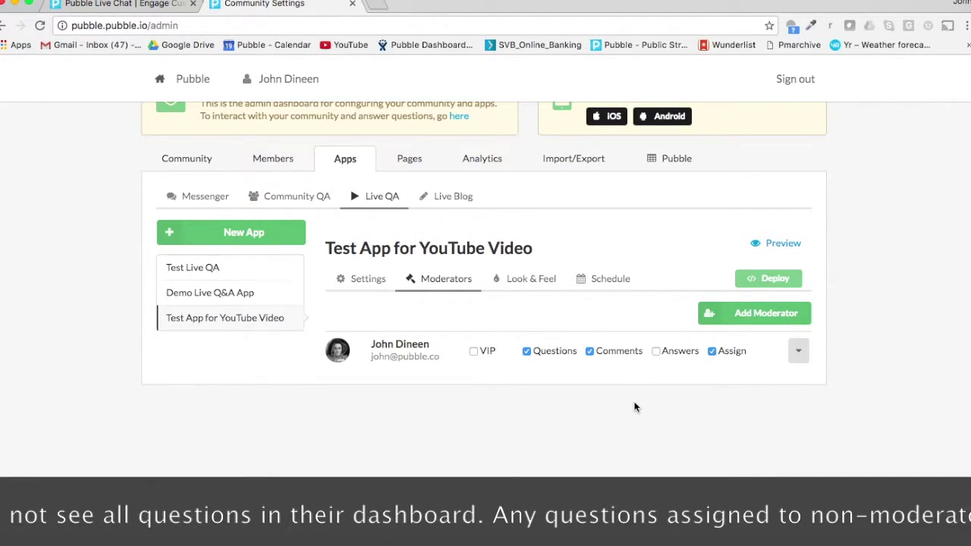
click(773, 245)
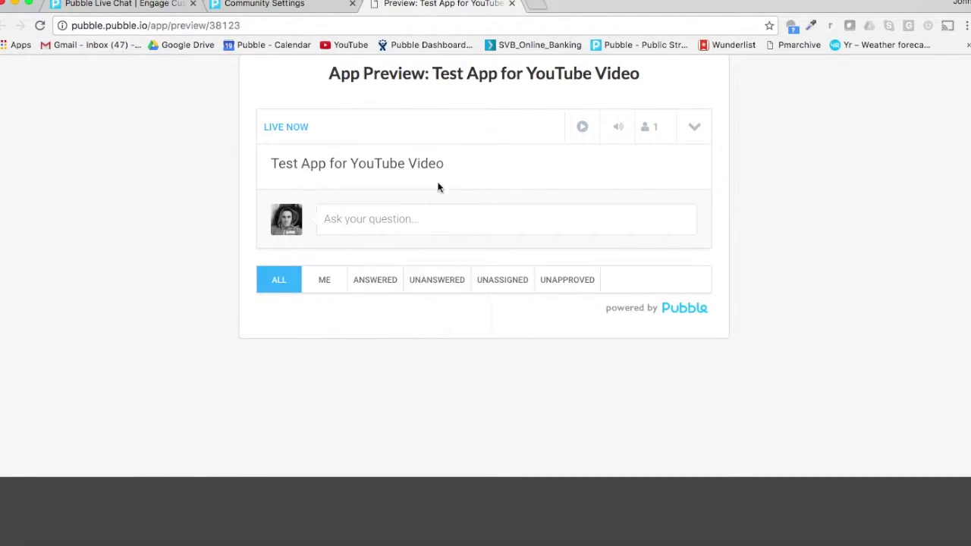
- Return from the admin page to the pubble.pubble.io dashboard, acknowledging the welcome message, and open the Live Q&A channel
click(264, 5)
drag(149, 25, 231, 29)
key(BackSpace)
key(Return)
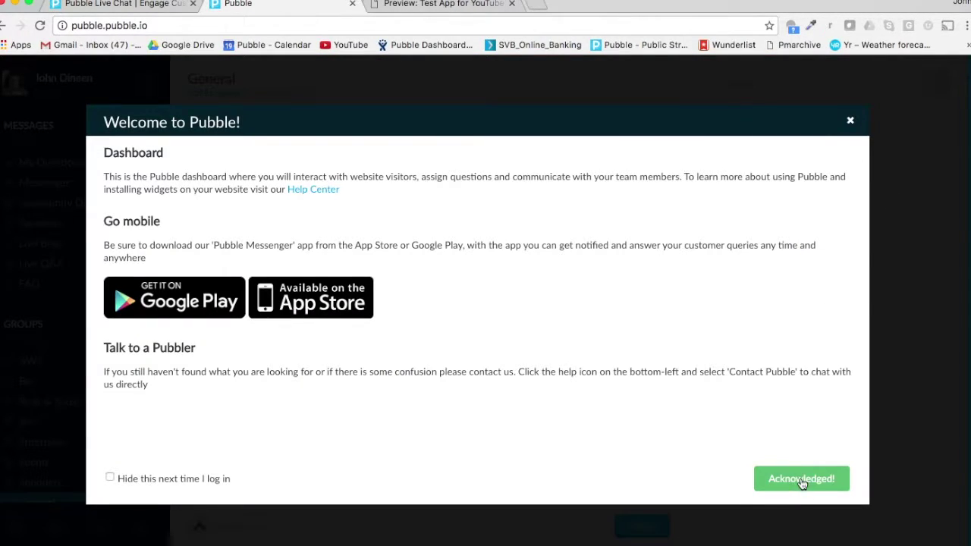
click(800, 479)
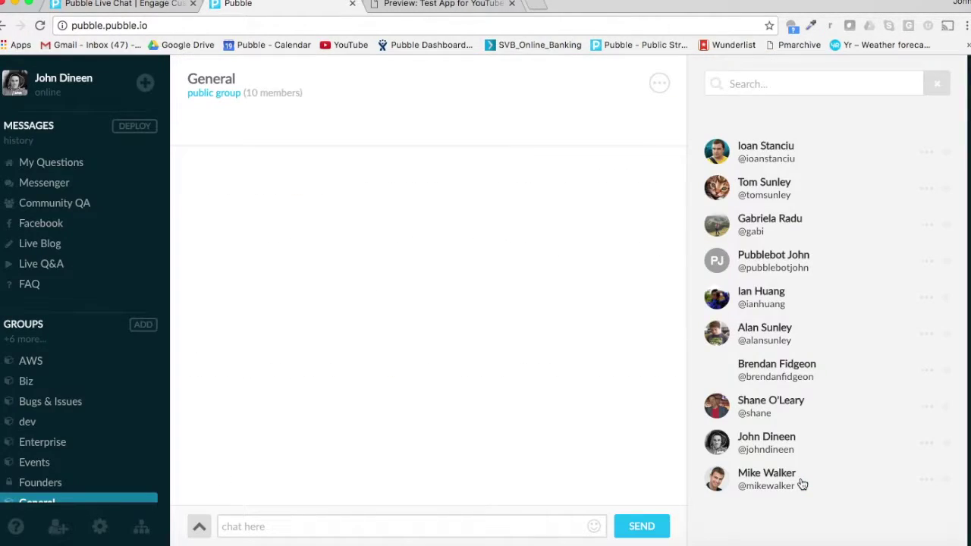
click(44, 265)
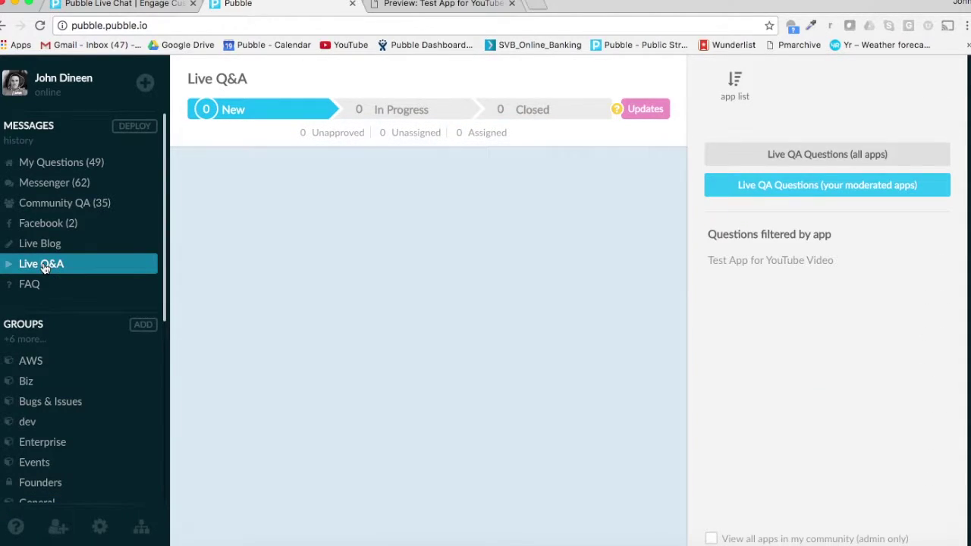
mouse_move(720, 265)
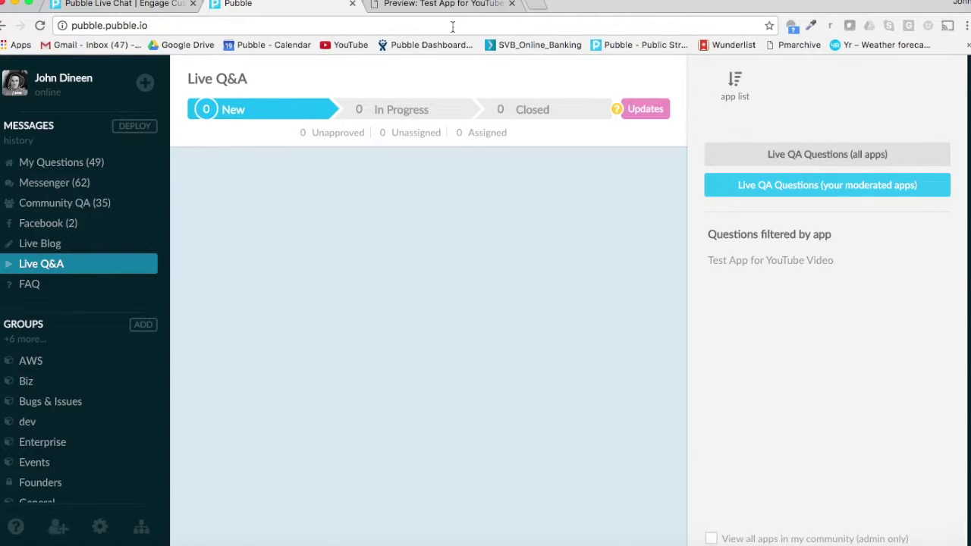
- Post "this is a test question" in the app preview and return to the Live Q&A channel to view it
click(444, 5)
click(364, 217)
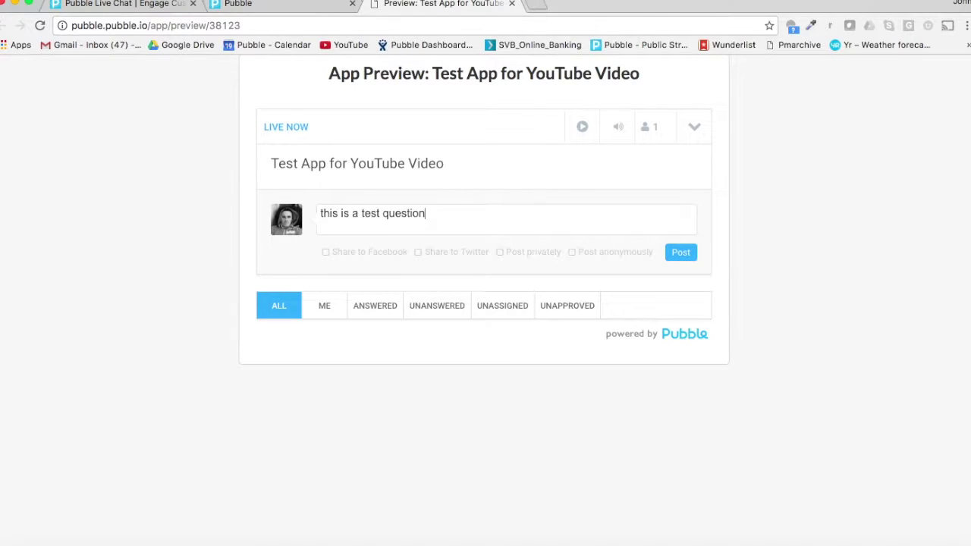
click(682, 251)
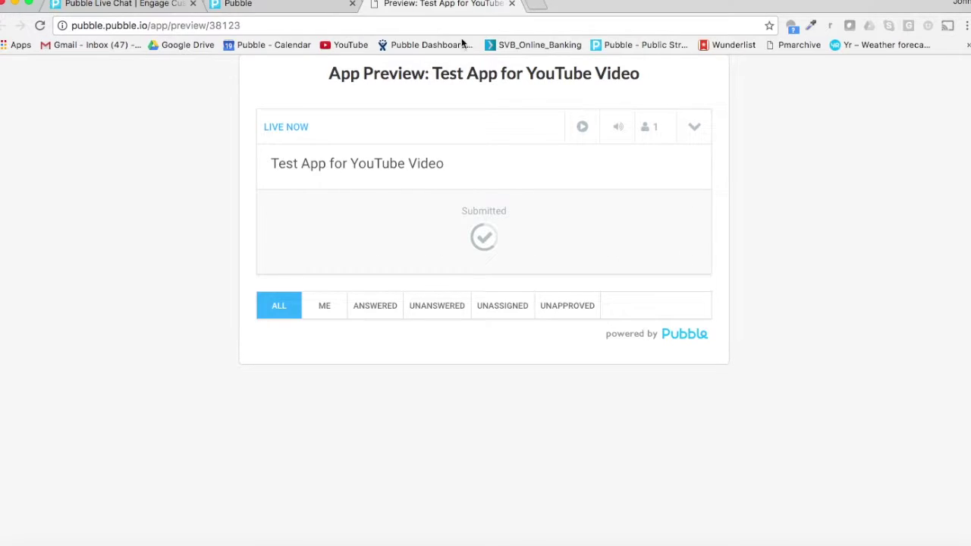
click(282, 5)
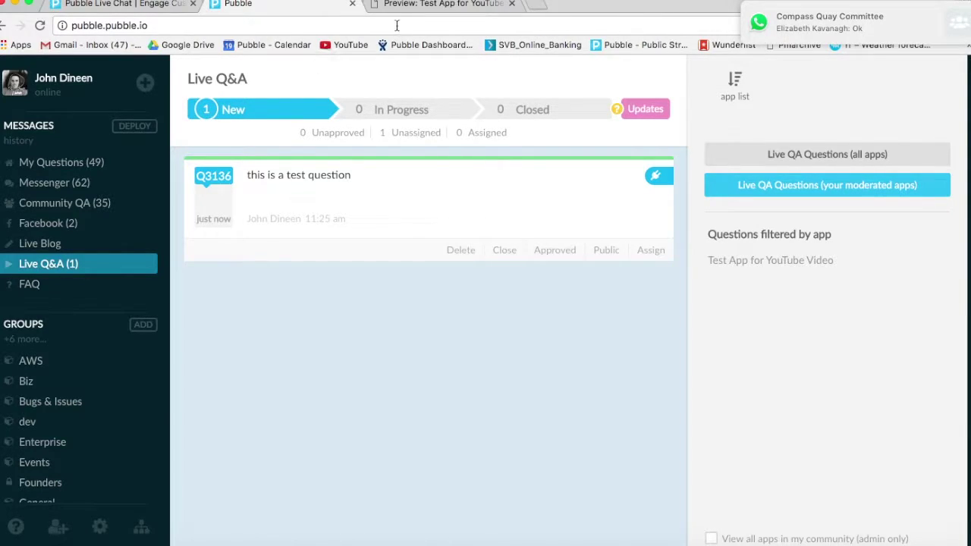
- Post "this is a second question" in the app preview and return to the Live Q&A channel to view it
click(436, 4)
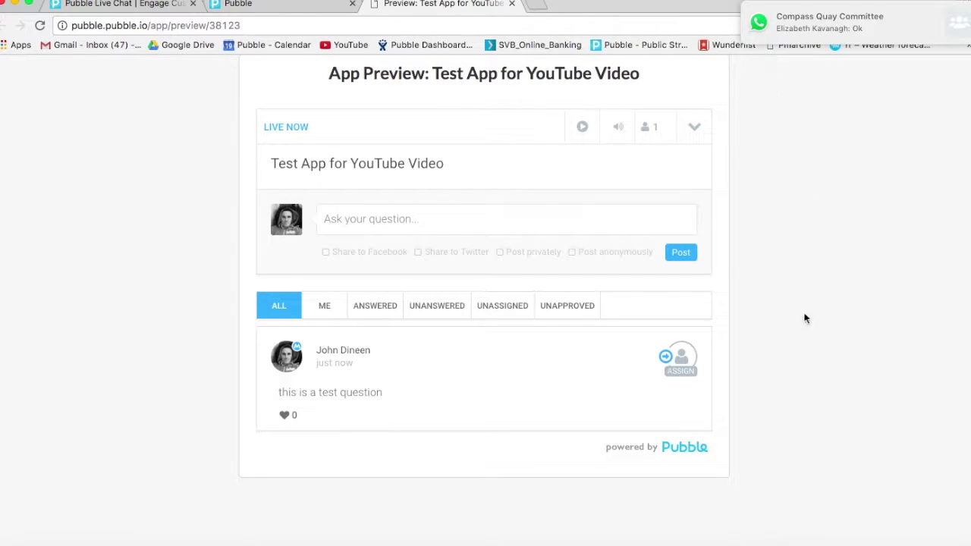
click(354, 217)
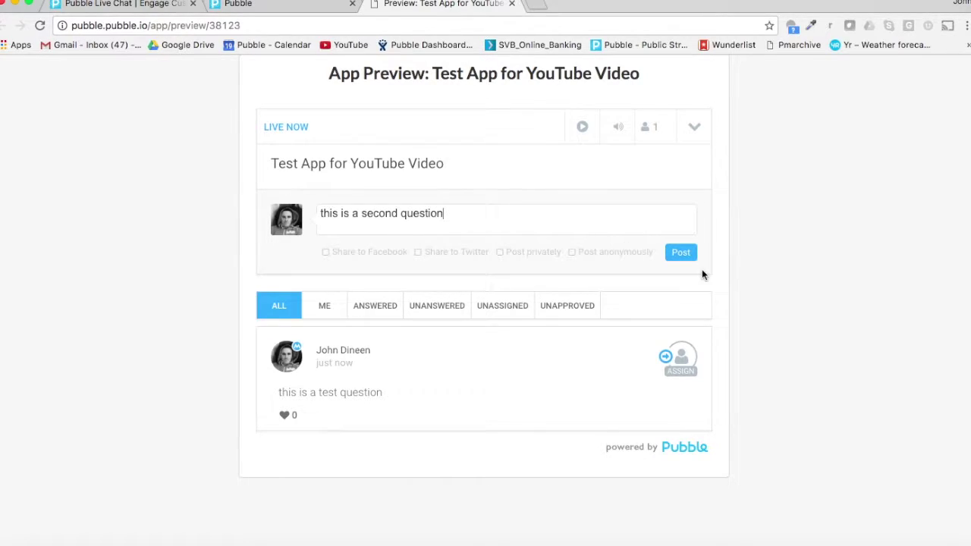
click(684, 253)
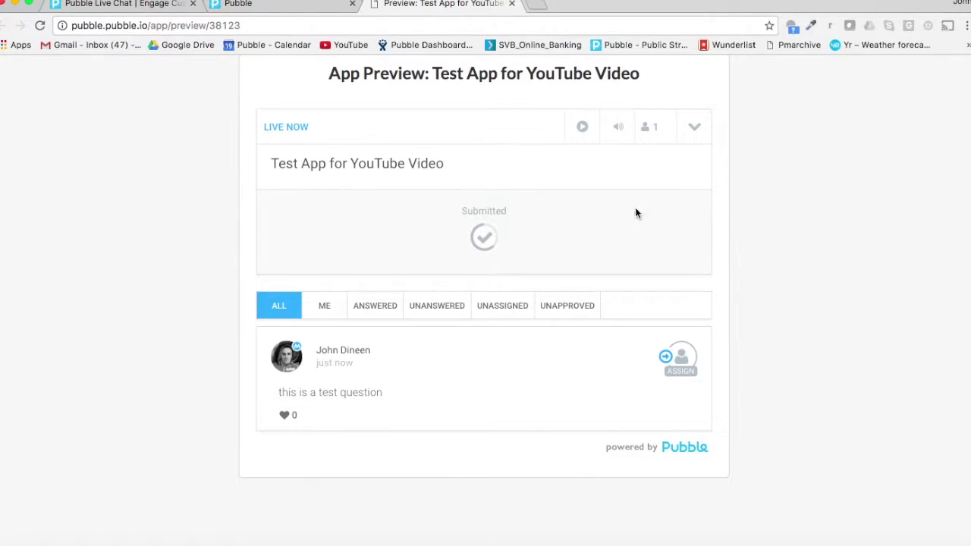
click(296, 4)
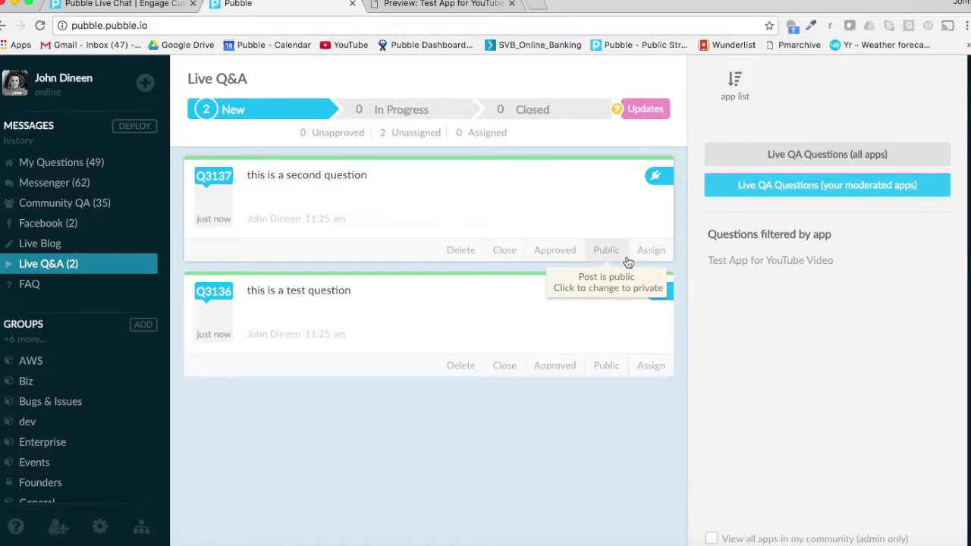
- Assign the question "this is a second question" to a team member found by first name, and check the assignee shown on it
click(654, 248)
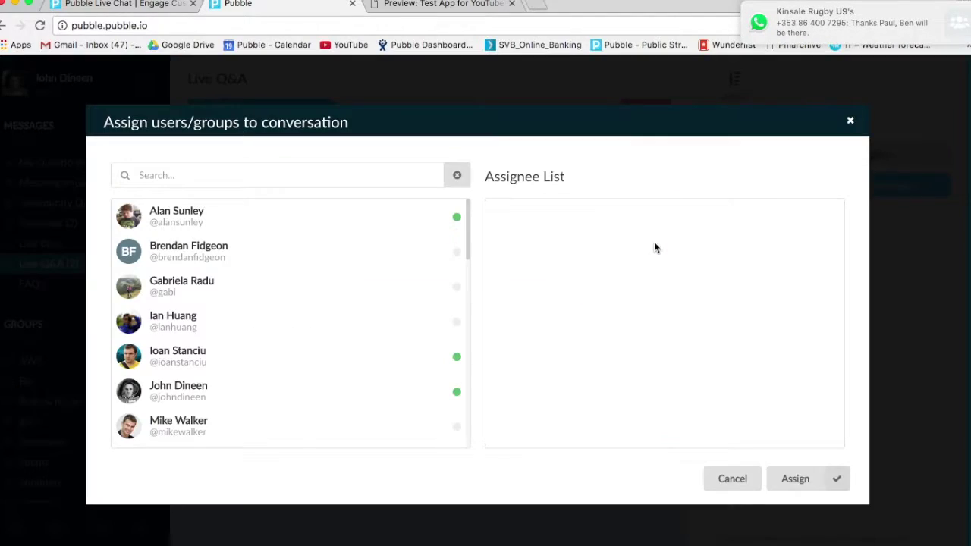
click(201, 178)
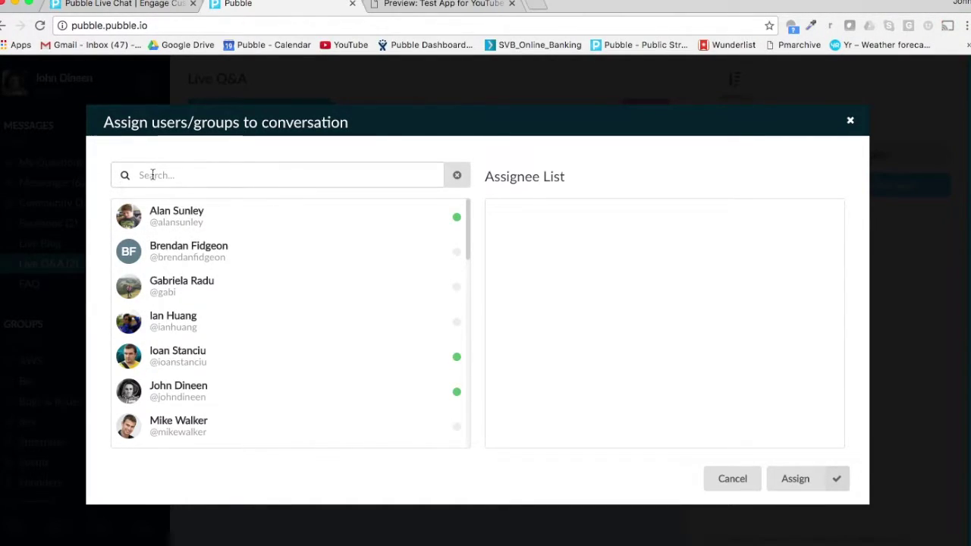
text(shane)
click(172, 214)
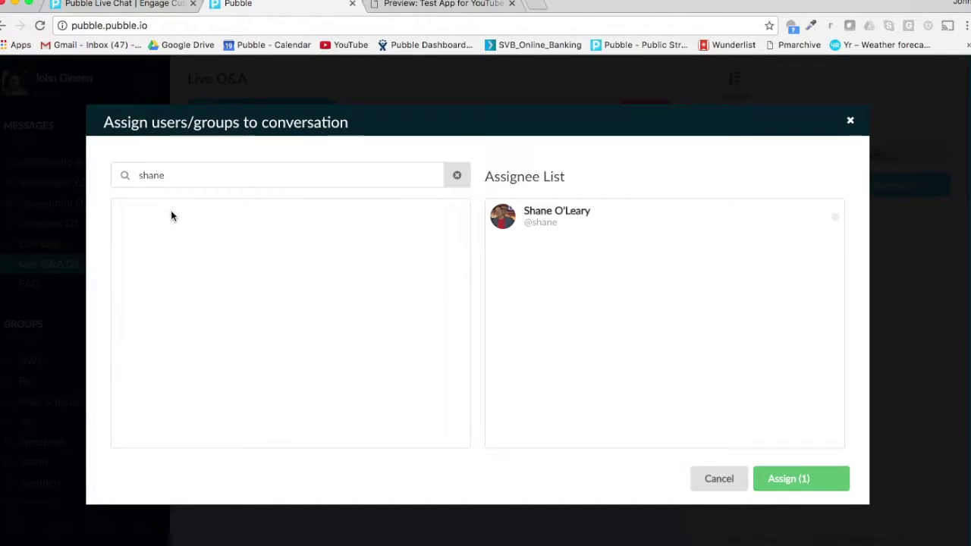
click(789, 480)
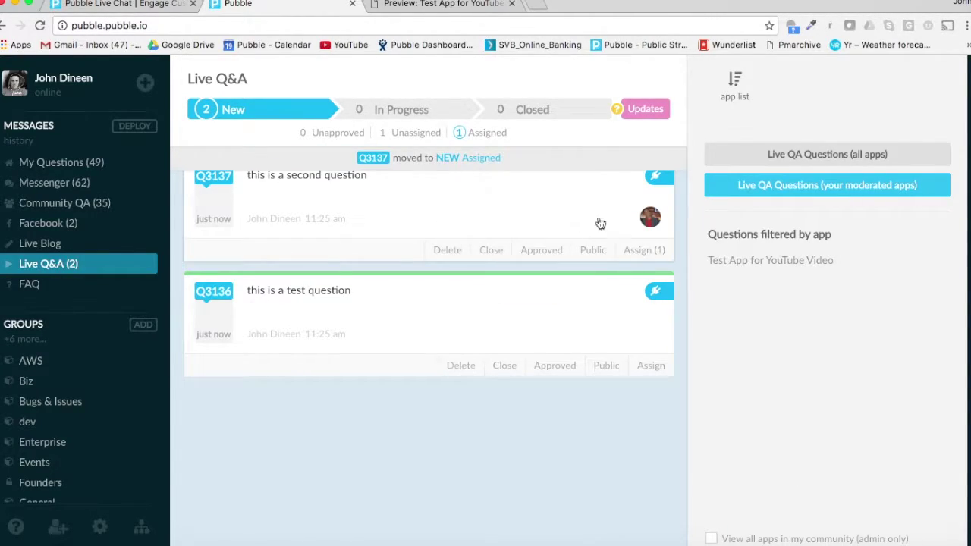
mouse_move(651, 225)
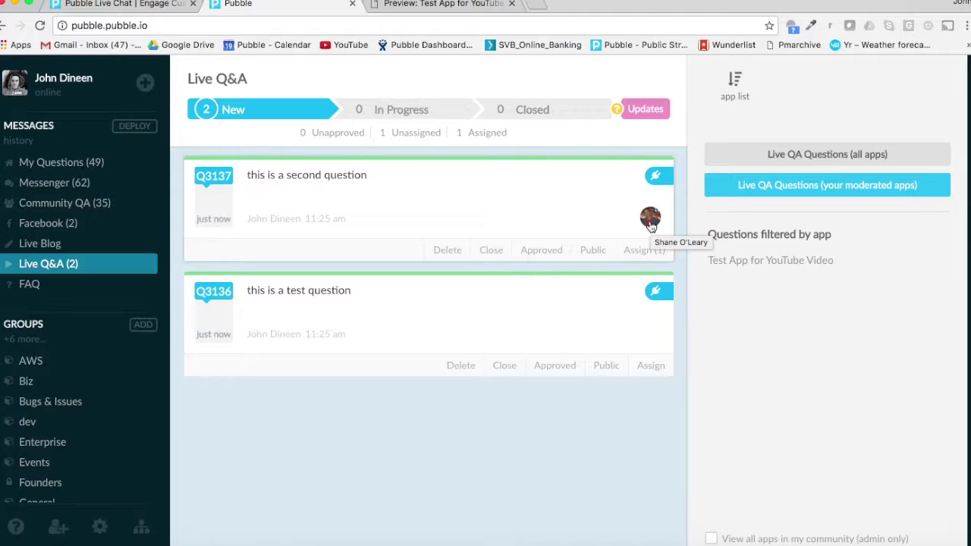
- Assign the question "this is a test question" to the Biz group
click(651, 366)
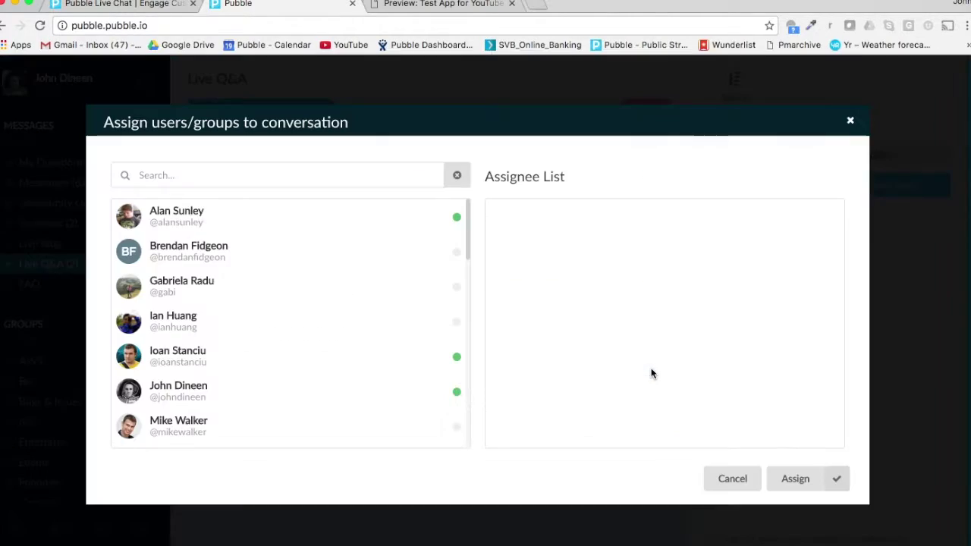
click(192, 173)
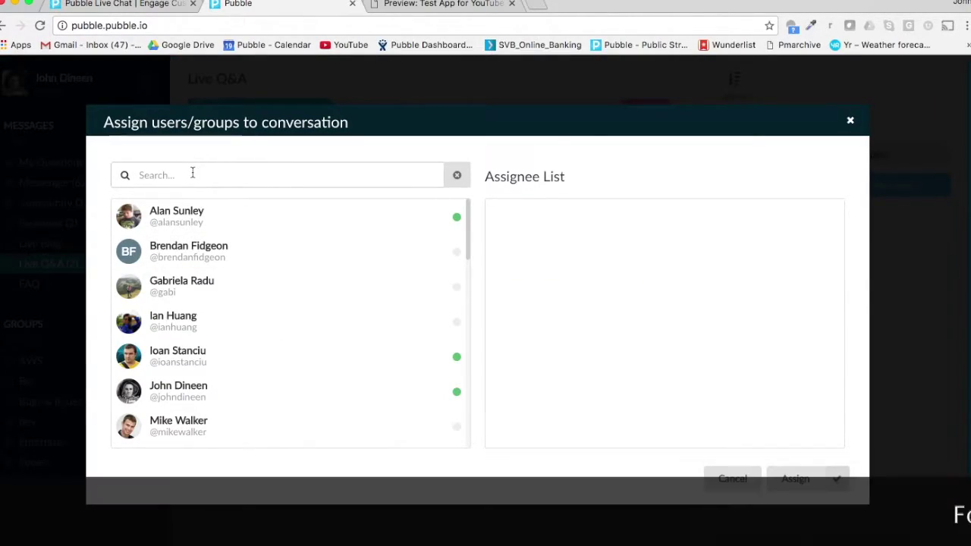
text(bil)
text(z)
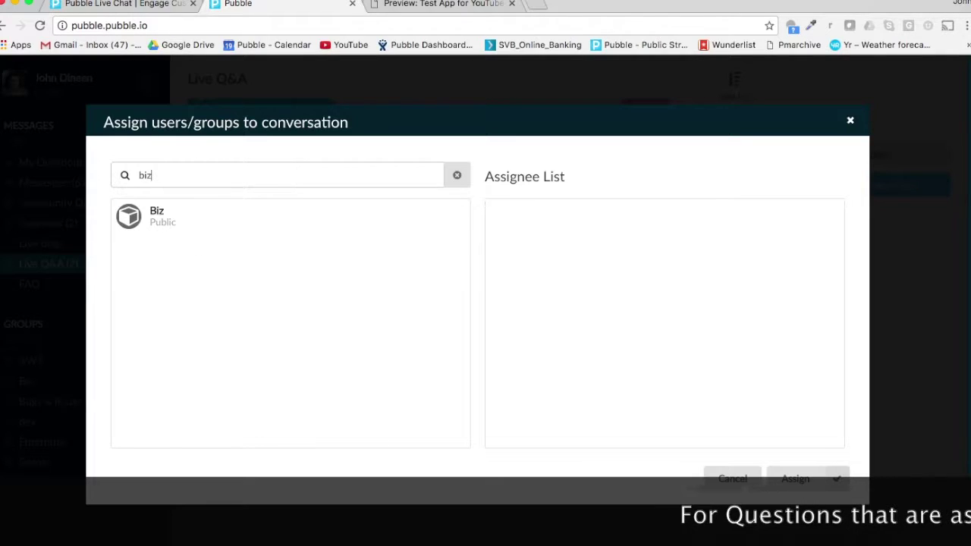
click(162, 220)
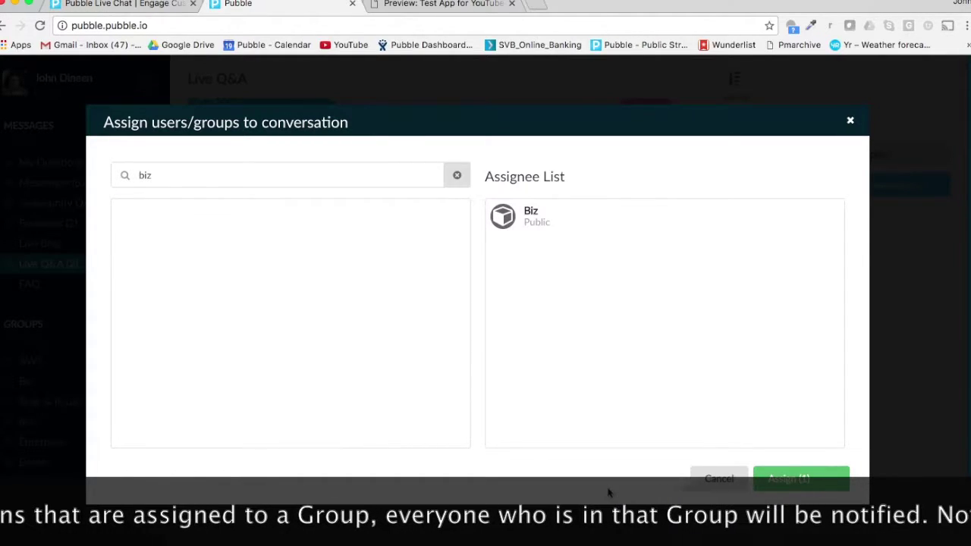
click(793, 484)
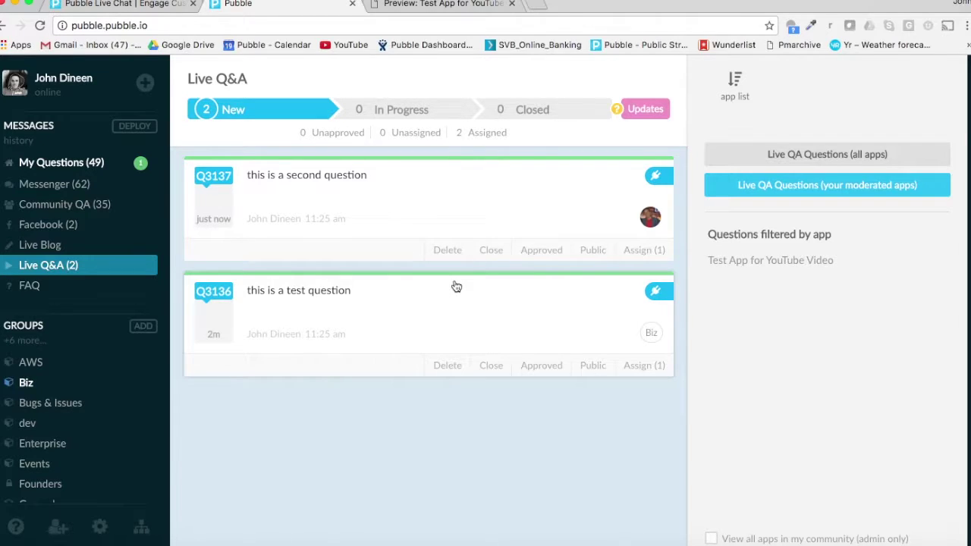
- Open "this is a test question" from My Questions and send the answer "this is a reply..."
click(91, 172)
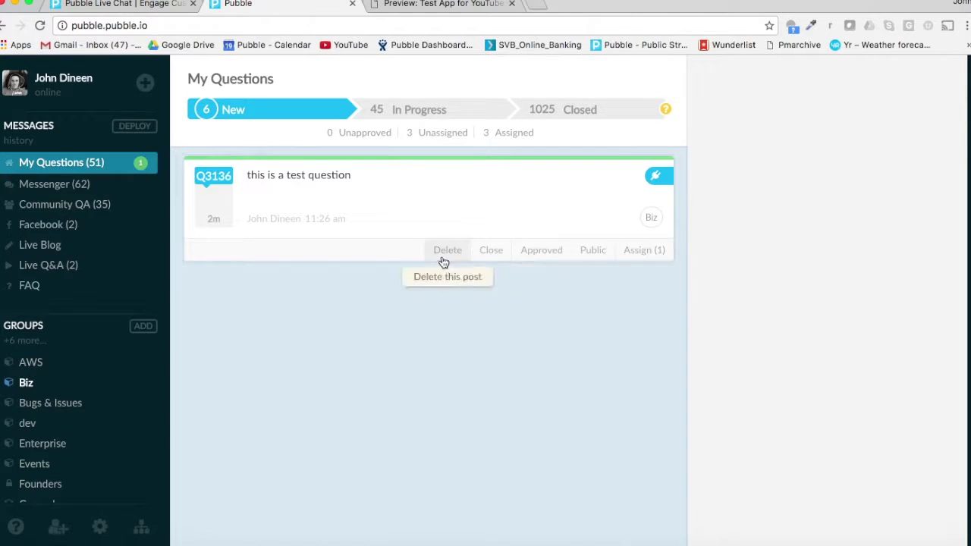
click(424, 202)
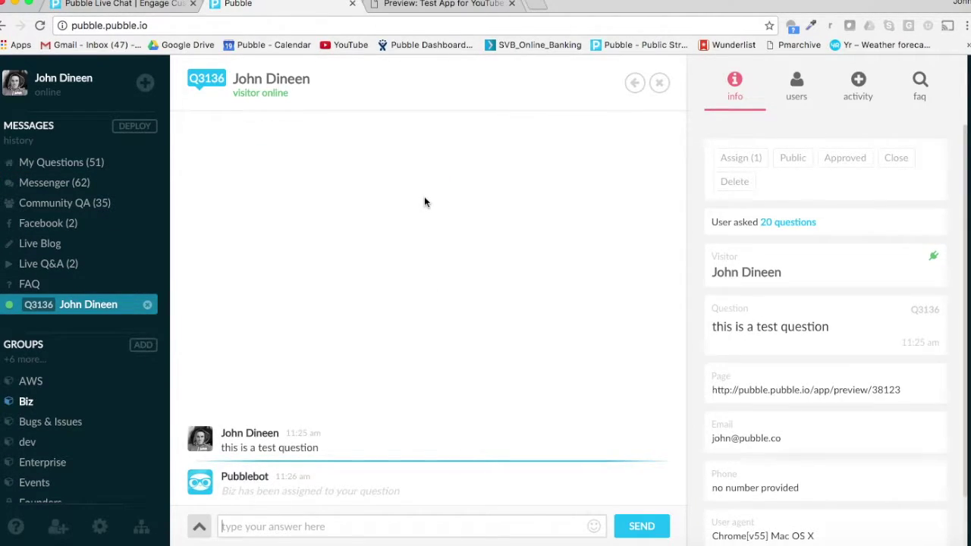
text(this is a reply...)
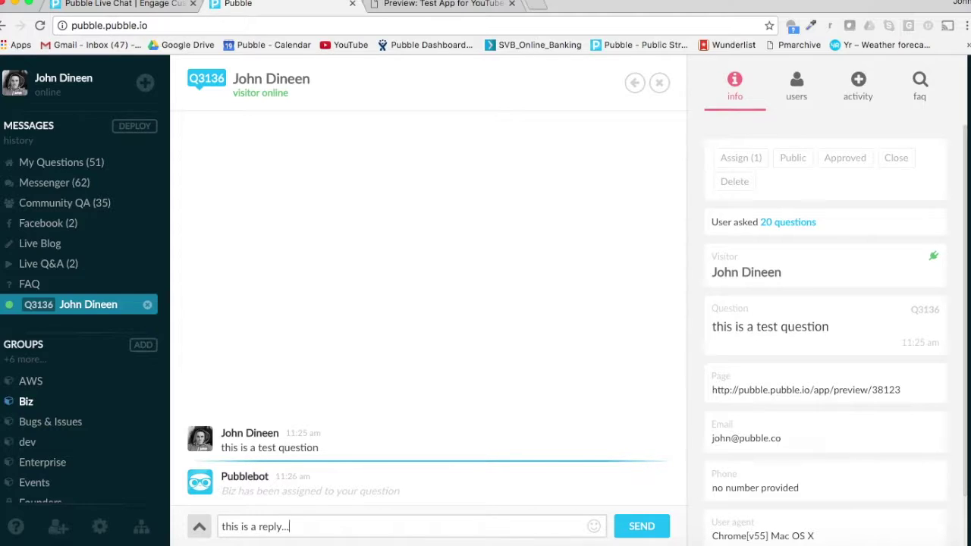
key(Return)
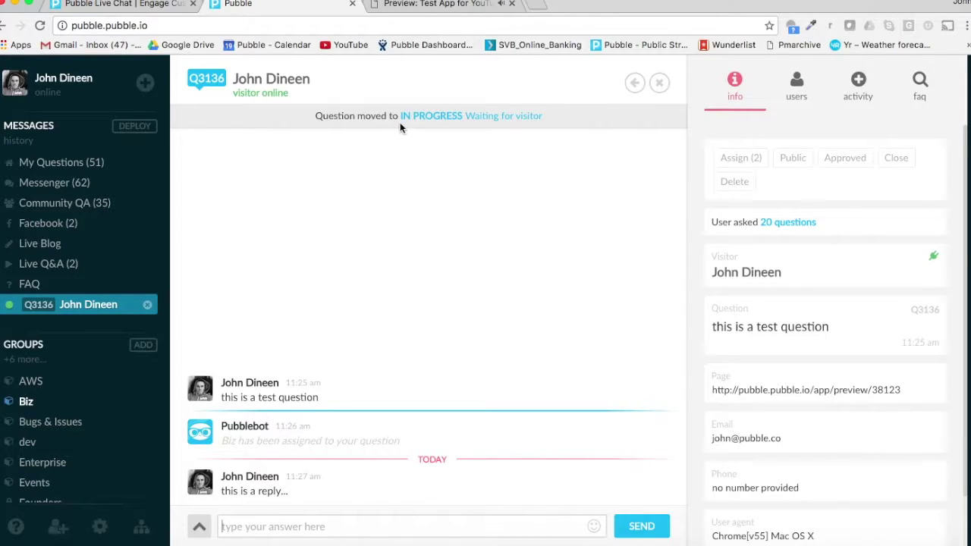
- Return to My Questions, filter the in-progress questions to those waiting for visitor, and close "this is a test question"
click(635, 83)
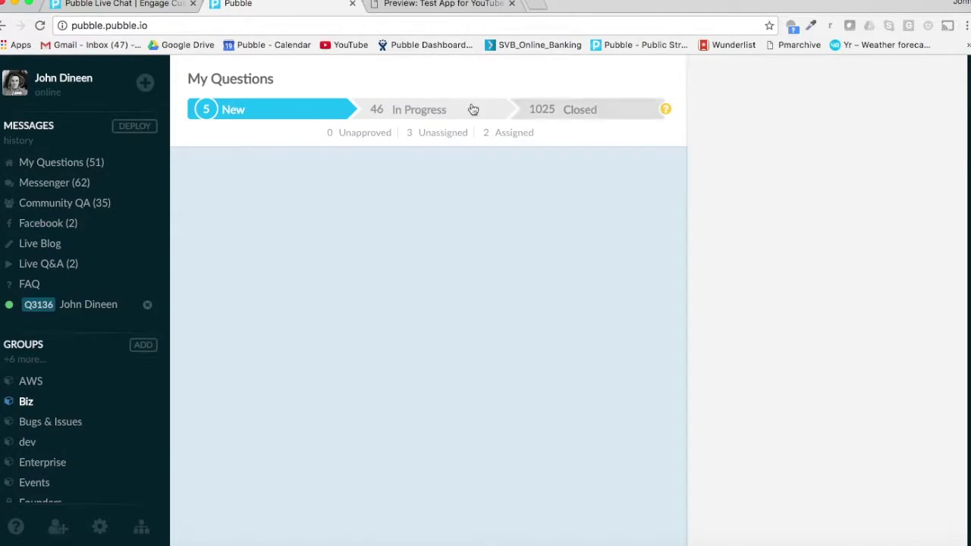
click(429, 111)
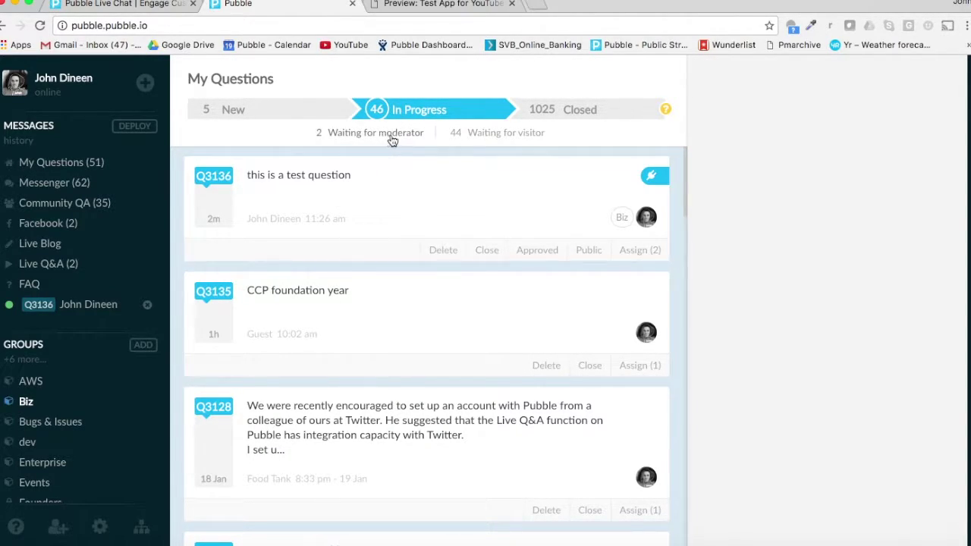
click(493, 139)
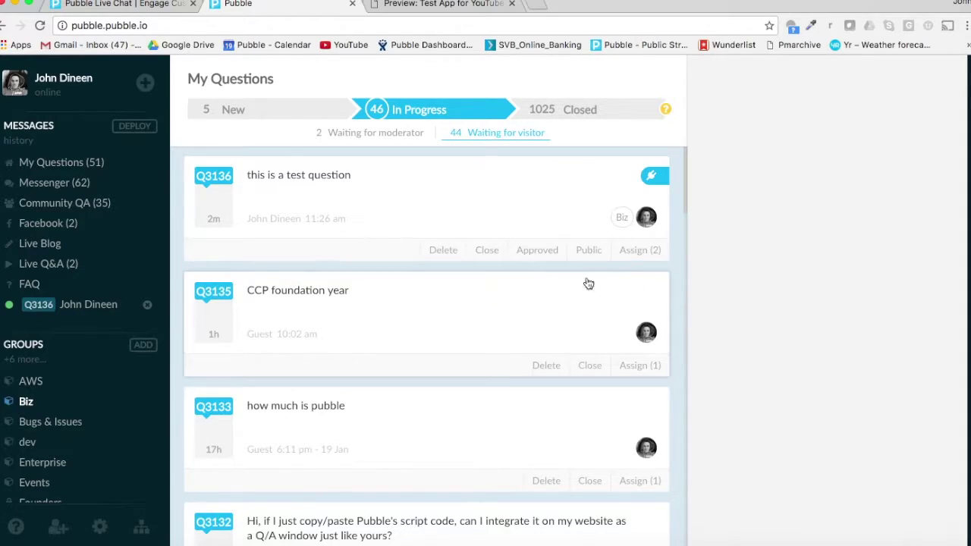
click(488, 255)
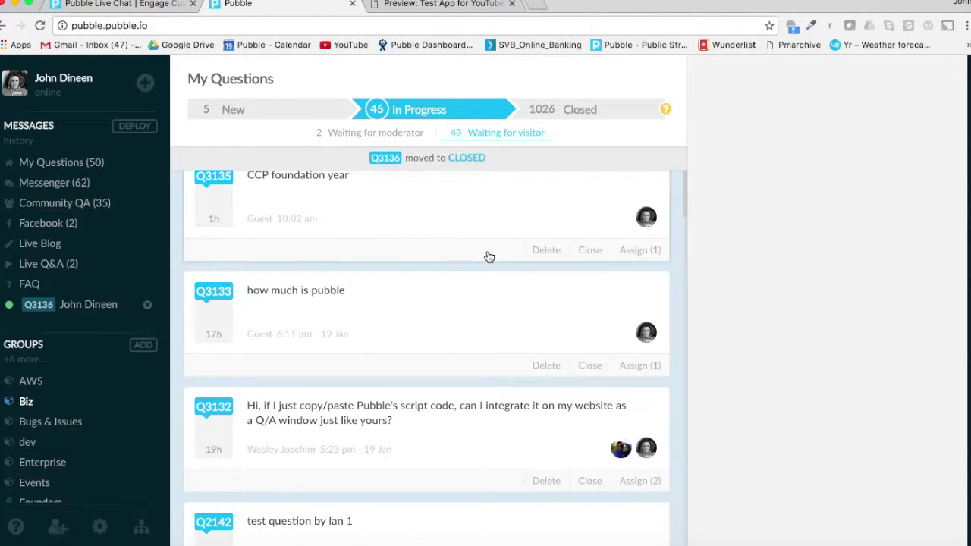
- Review the Closed, In Progress and New stages of My Questions, and compare them with the Live Q&A channel
click(590, 111)
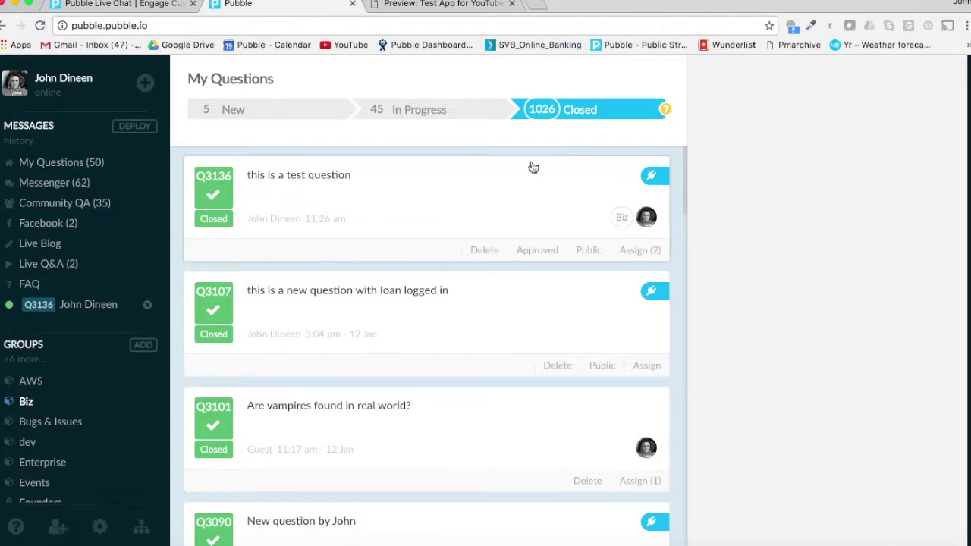
click(430, 115)
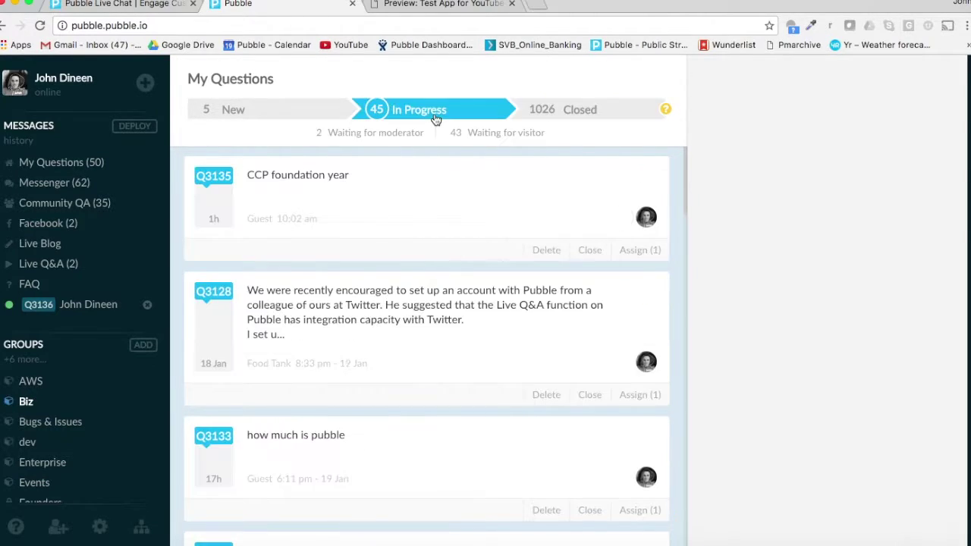
scroll(425, 277, down, 3)
scroll(425, 279, up, 3)
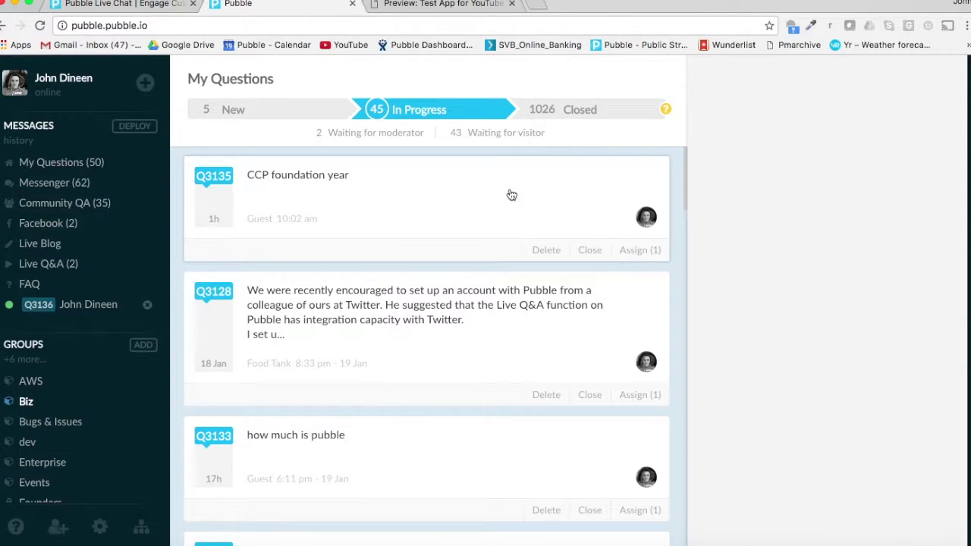
click(599, 109)
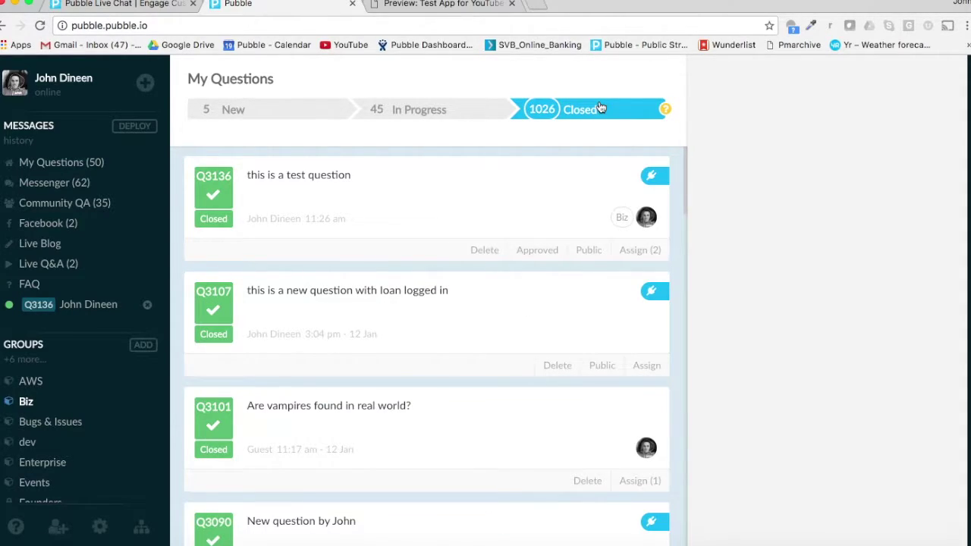
click(256, 116)
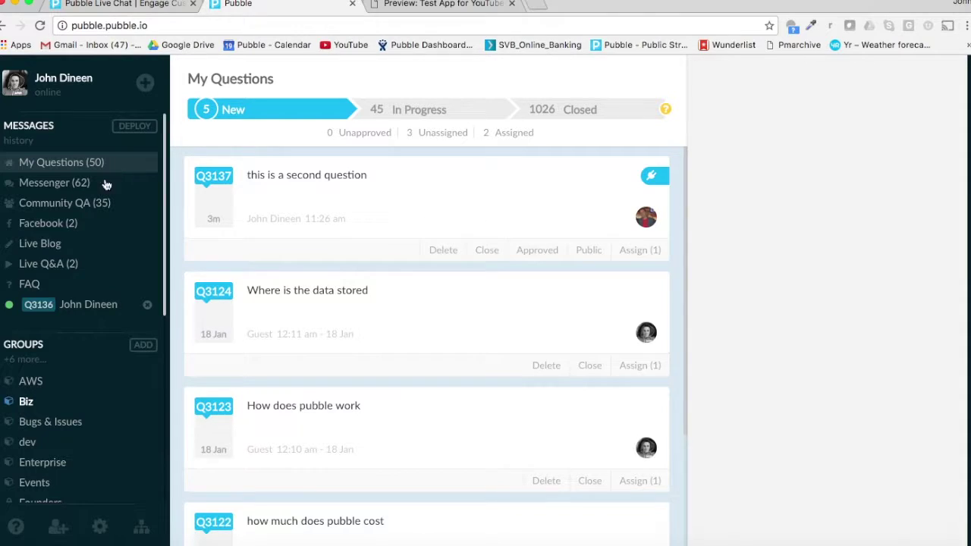
click(73, 266)
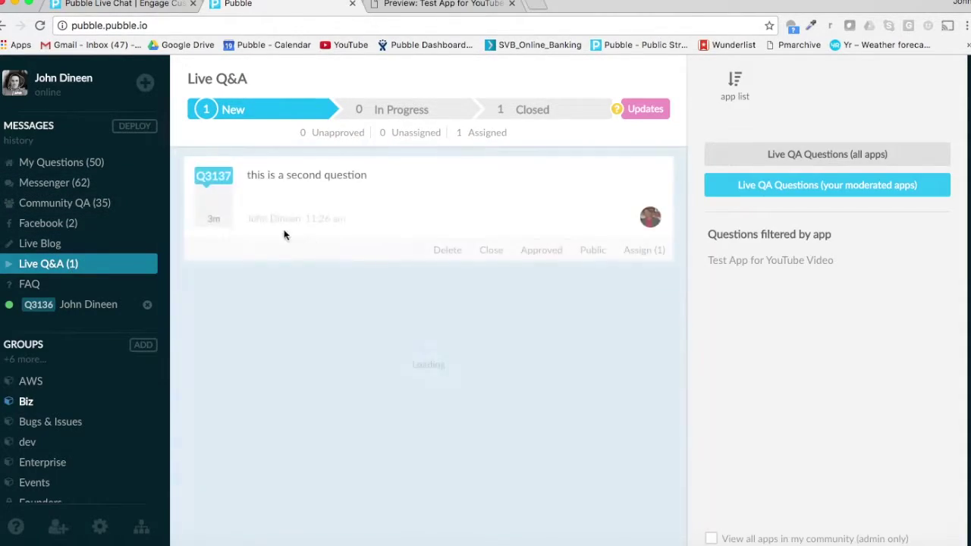
click(76, 164)
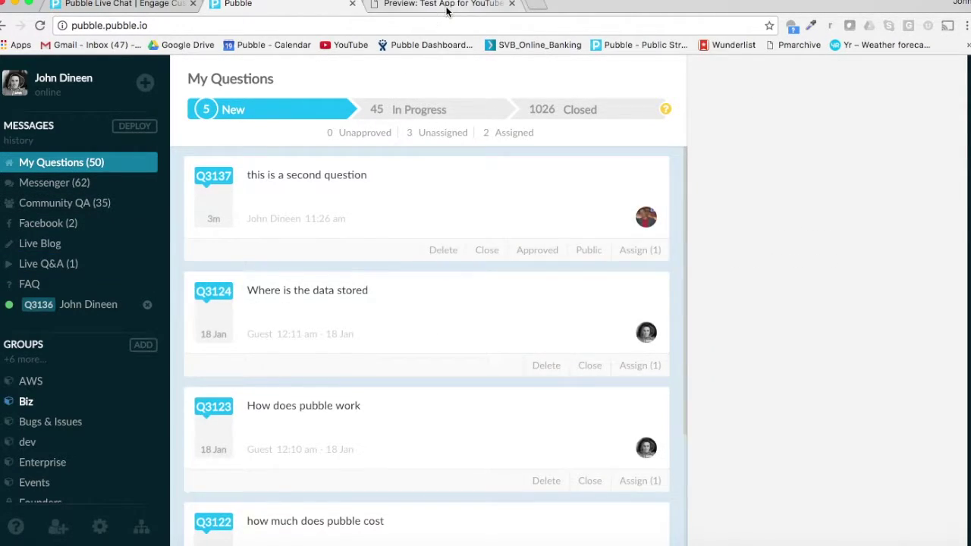
- Switch to the app preview and post the question "this another question"
click(444, 4)
click(373, 217)
text(thi)
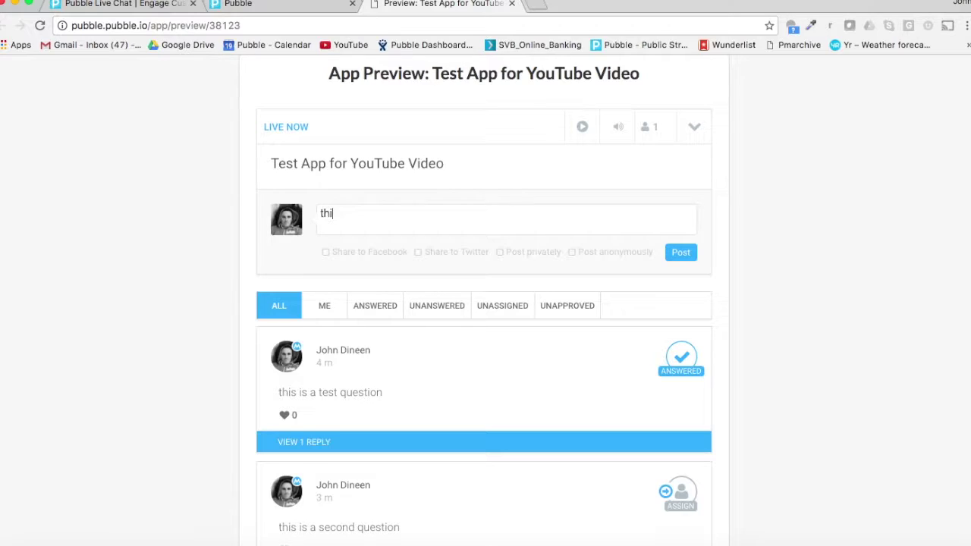
text( sis)
key(BackSpace)
key(BackSpace)
key(BackSpace)
key(BackSpace)
text(s another question)
click(683, 252)
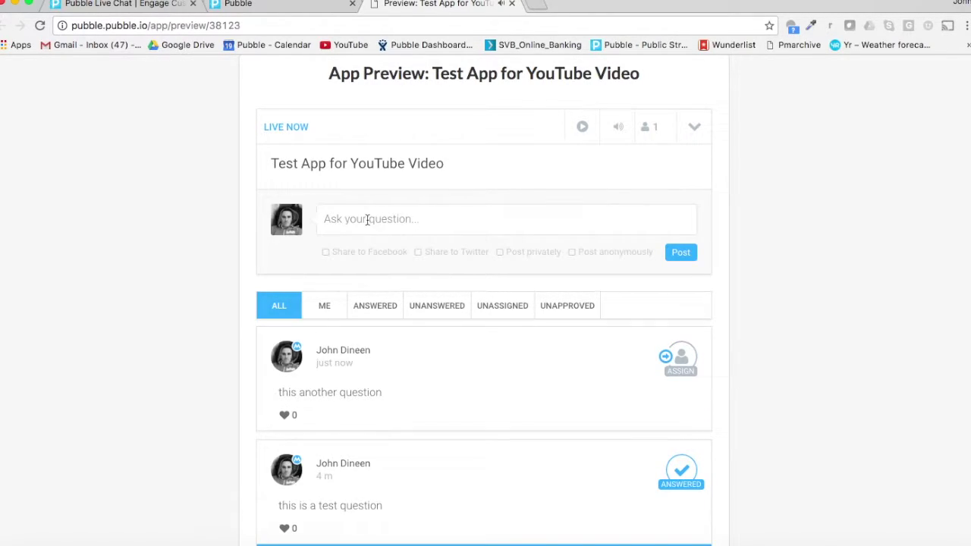
- Post the question "posting another question" in the app preview
click(367, 219)
text(post)
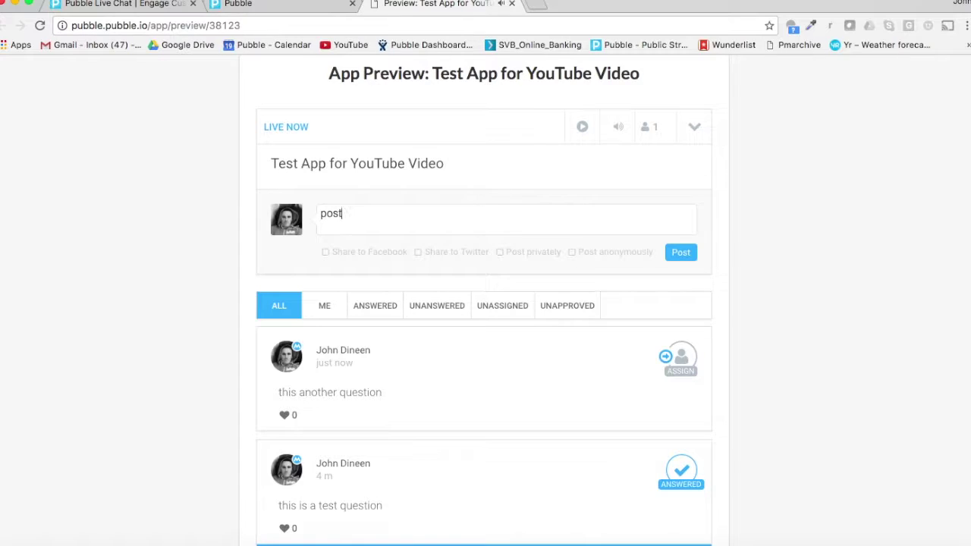
text(ing another question)
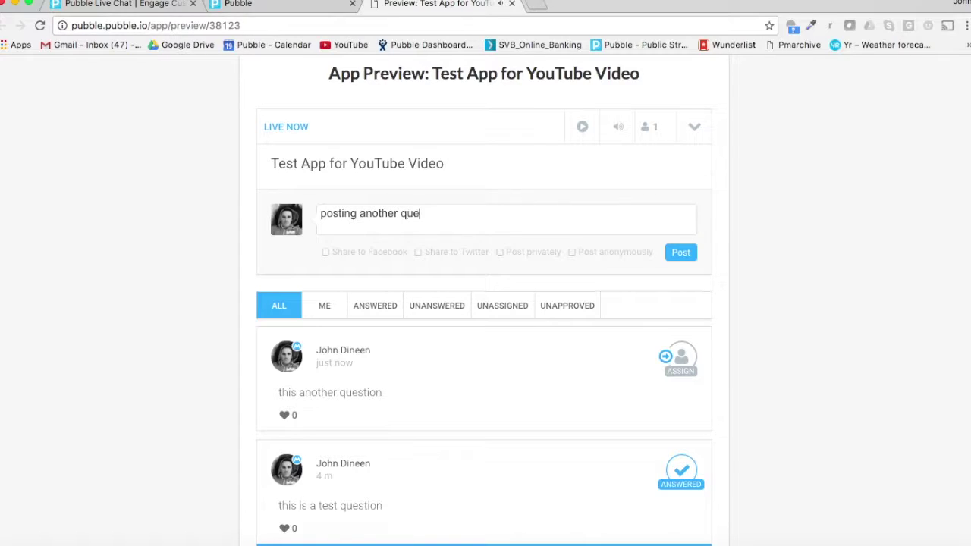
click(681, 255)
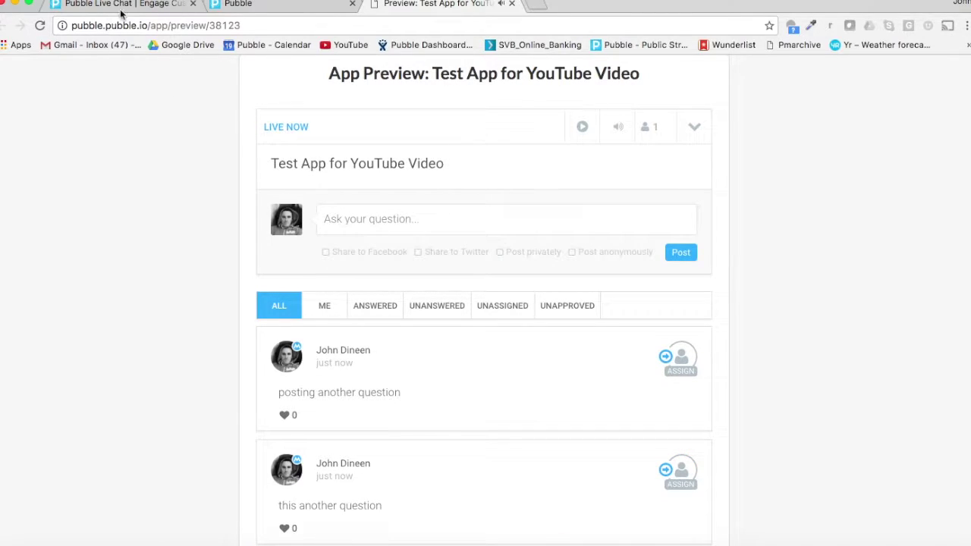
- Return to the dashboard's Live Q&A channel and open the conversation for "posting another question"
click(258, 4)
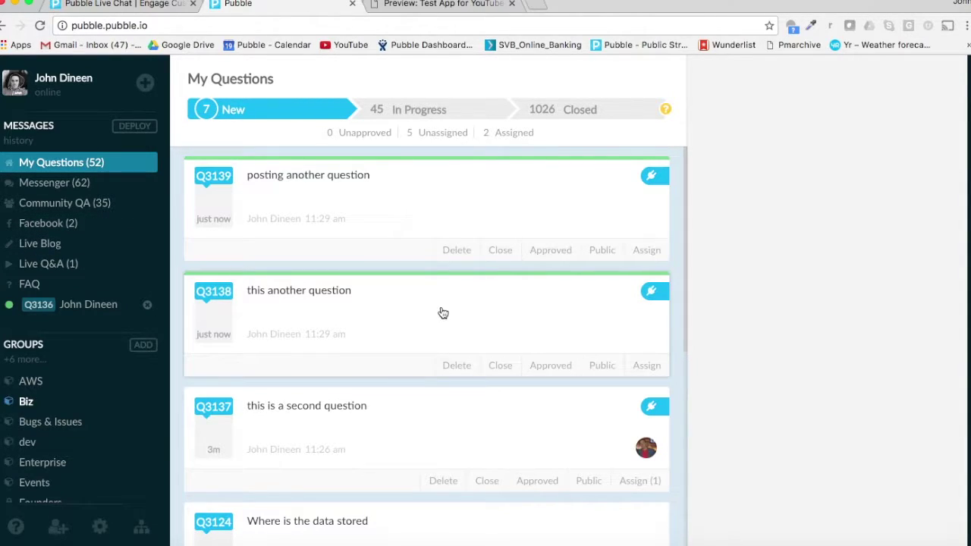
click(72, 264)
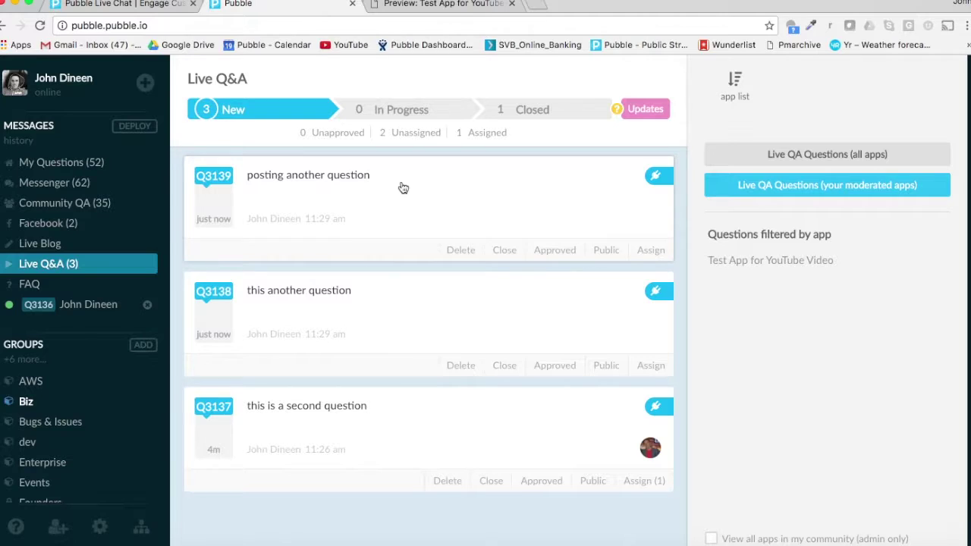
click(334, 196)
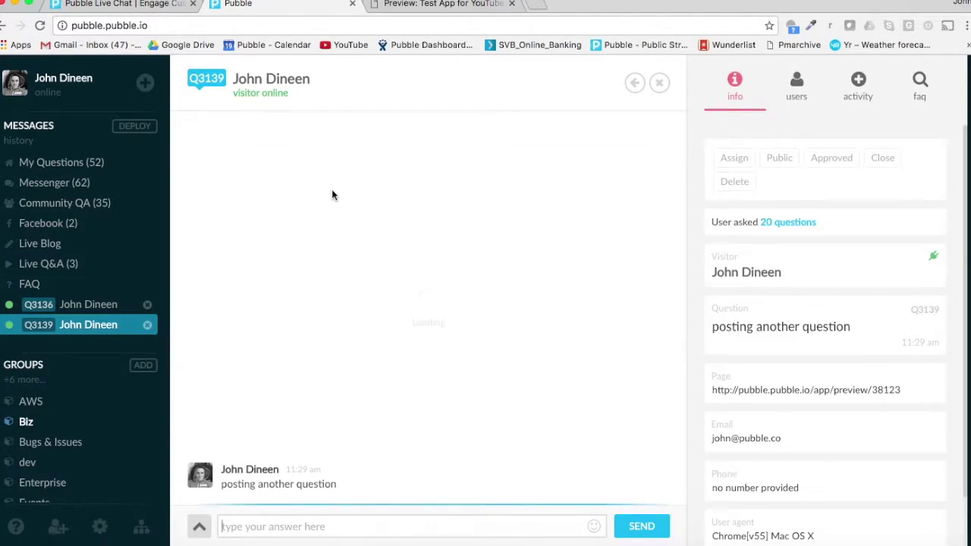
- Switch to the app preview and post the question "this is yet another question"
click(458, 6)
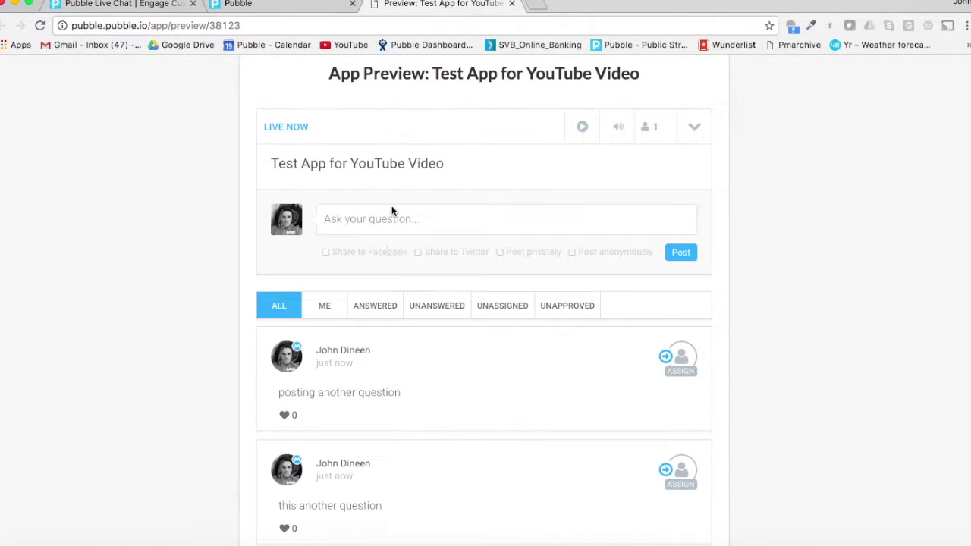
click(375, 220)
text(this is yet another question)
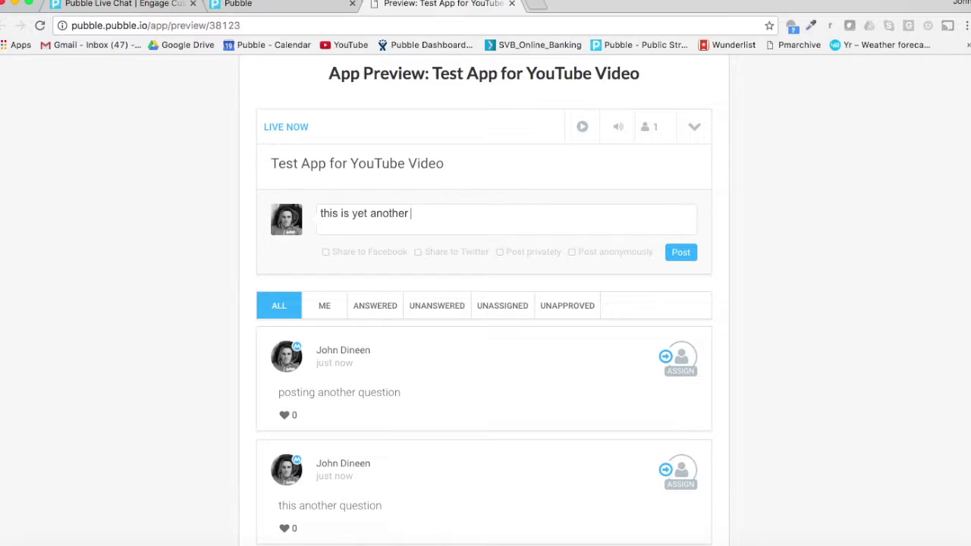
click(680, 253)
- Return to the dashboard and answer "posting another question" with "this is my answer...."
click(262, 6)
click(258, 523)
text(this is )
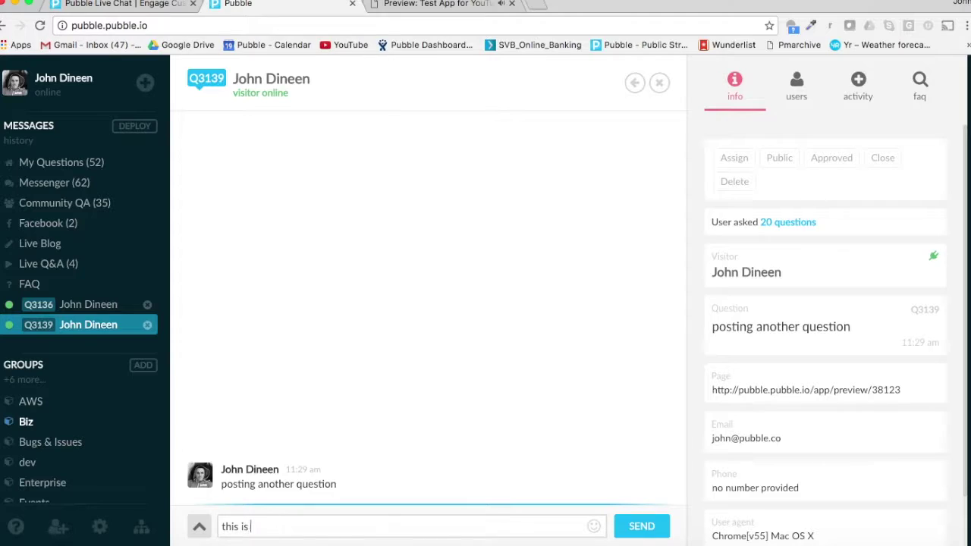
text(my ansser....)
click(285, 531)
key(BackSpace)
text(w)
click(646, 526)
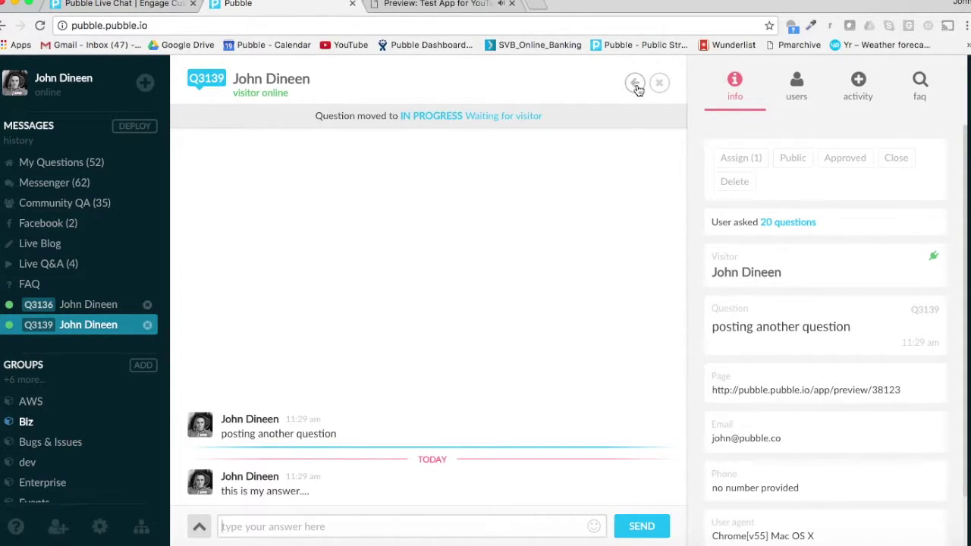
- View the conversation for "this is yet another question", and filter the Live Q&A list by Test App for YouTube Video
click(635, 83)
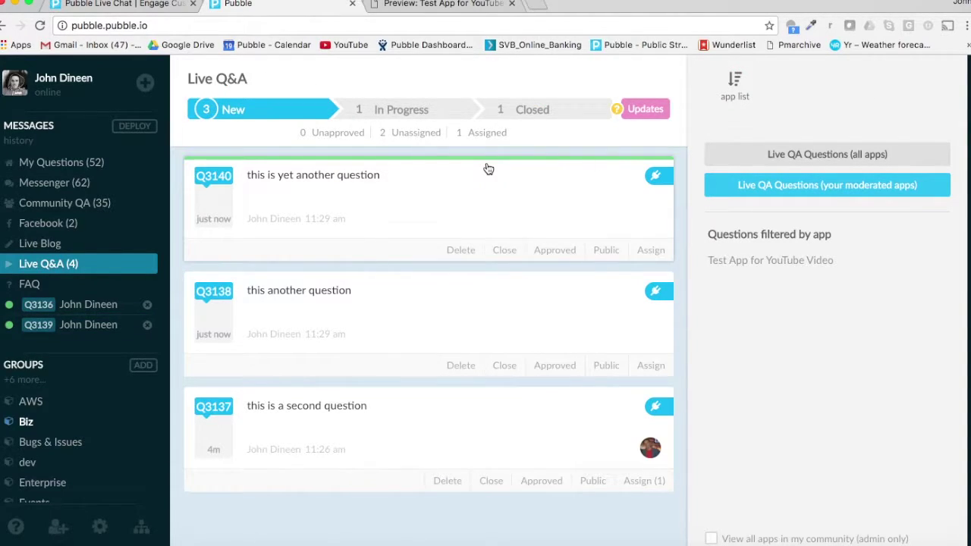
click(425, 175)
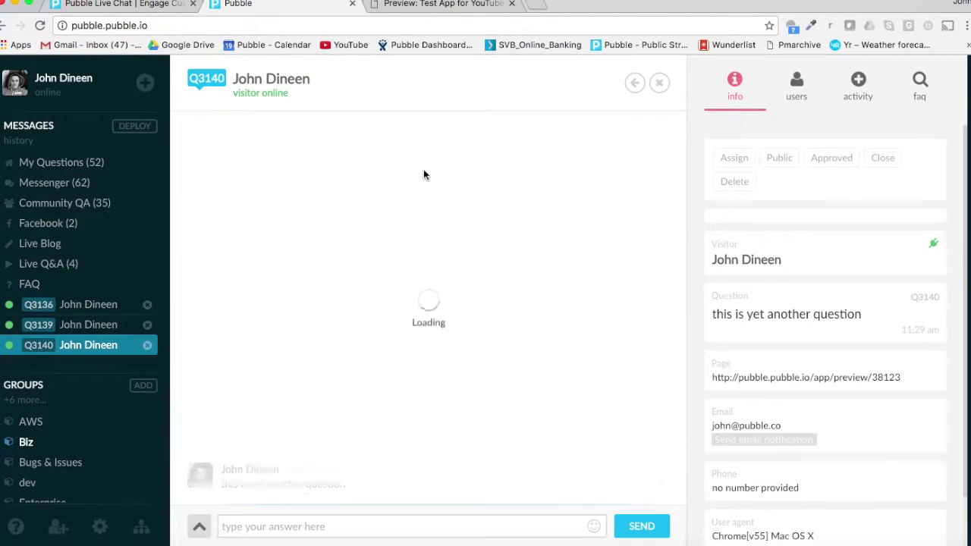
click(636, 84)
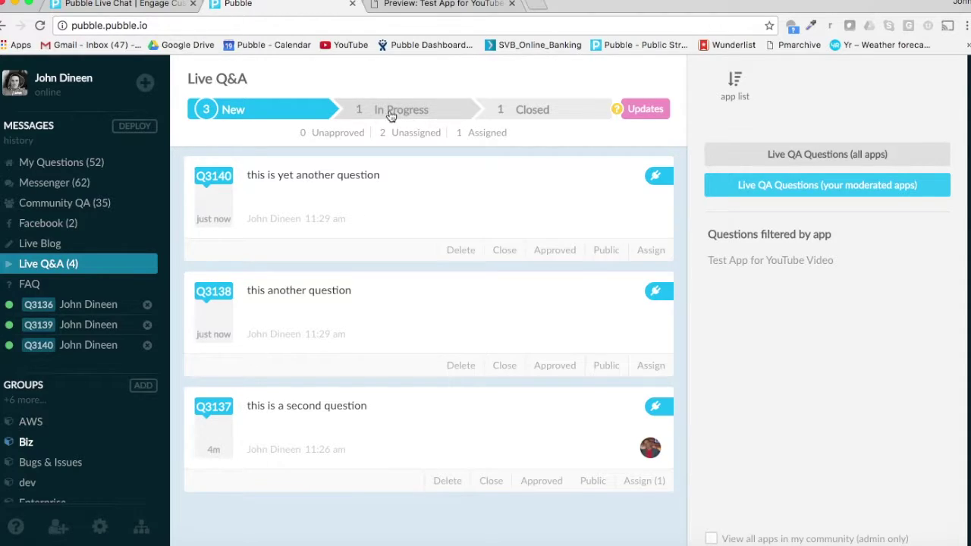
click(785, 261)
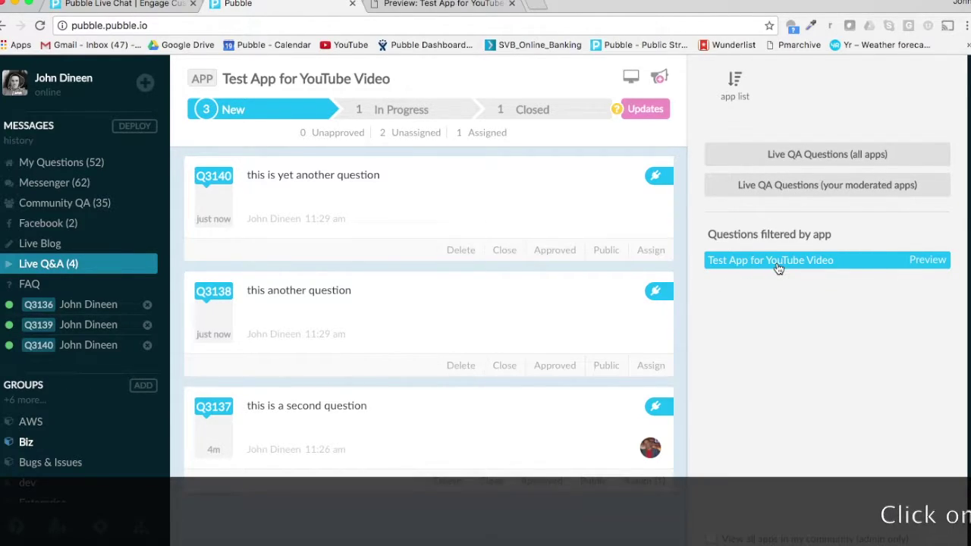
- Push the text update "Welcome to everyone today. This is the team from the Science dept looking forward to answering your questions..." to the app
click(659, 80)
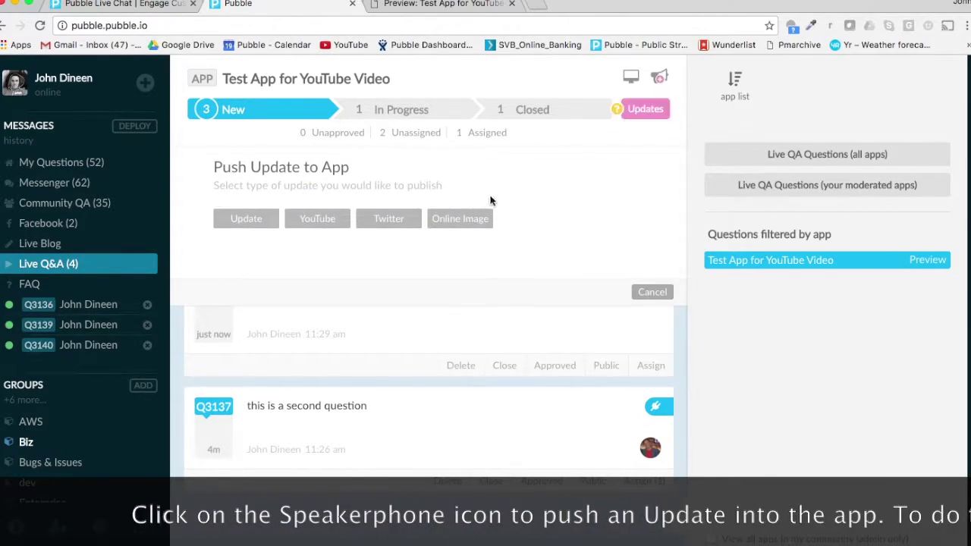
click(248, 228)
text(Welcome to everyone today. This is the team from the Science dpe)
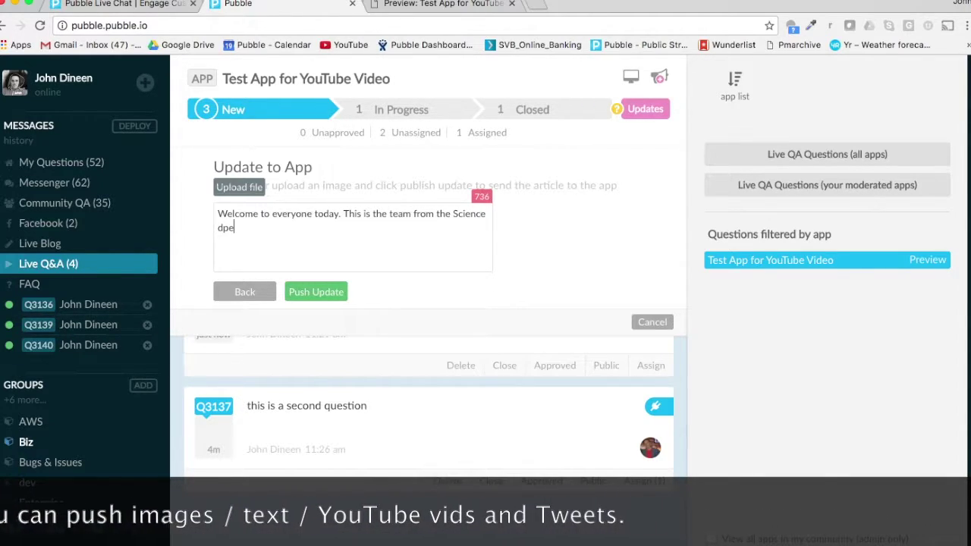
key(BackSpace)
key(BackSpace)
text(ept)
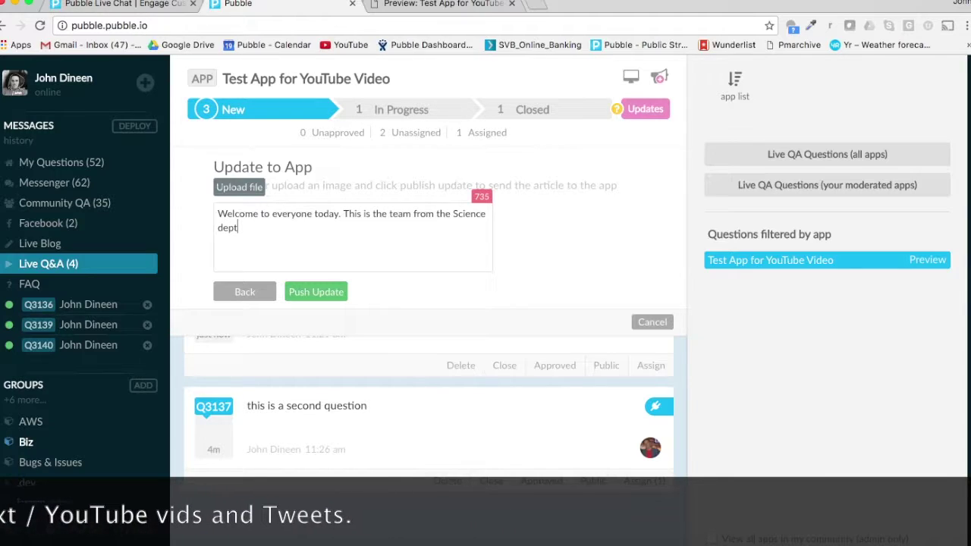
text(.)
key(BackSpace)
key(BackSpace)
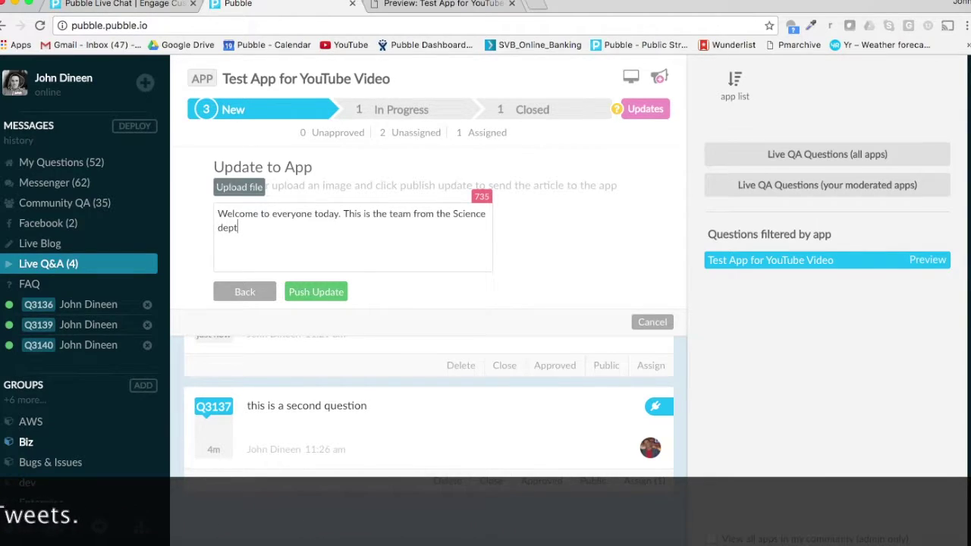
text(looking forw)
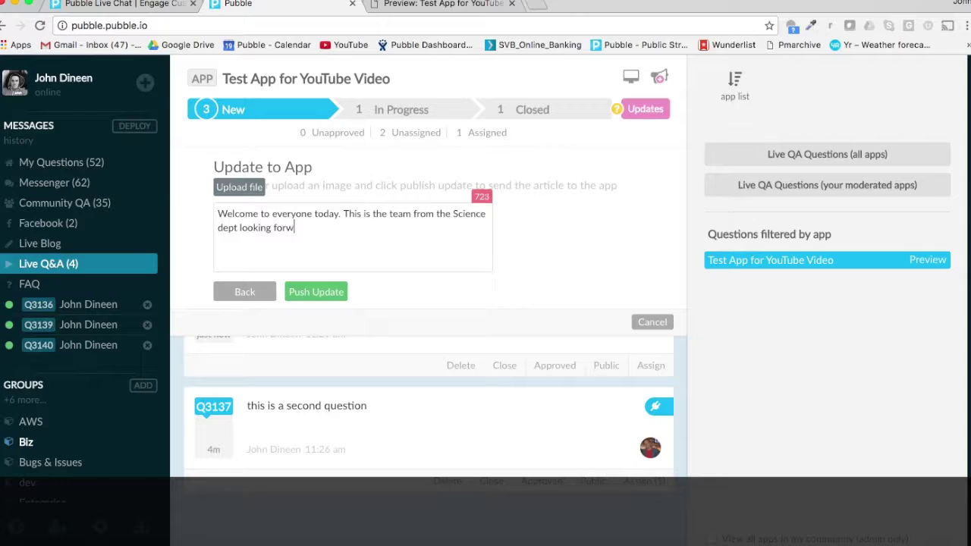
text(ard to answering your questions...)
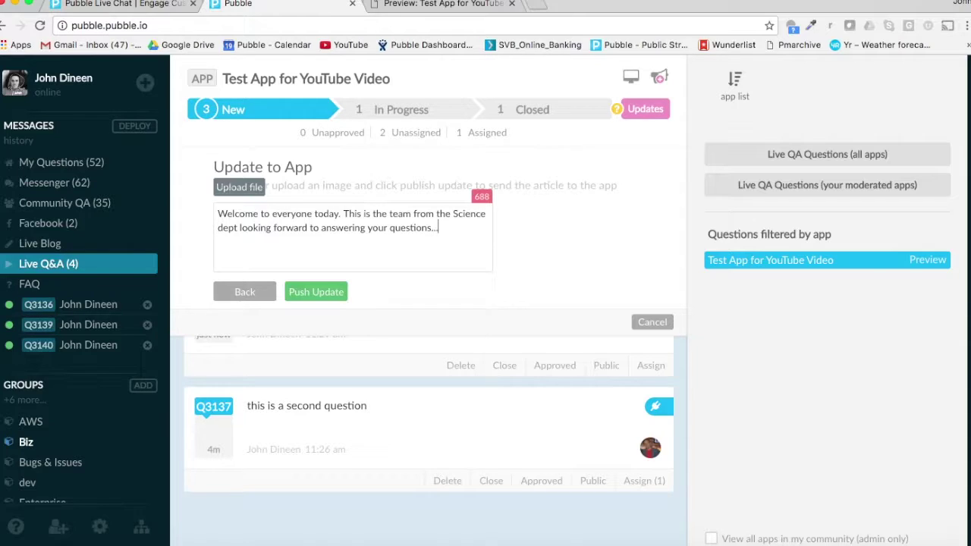
click(316, 294)
- Check the pushed welcome update in the app preview and return to the dashboard
click(440, 5)
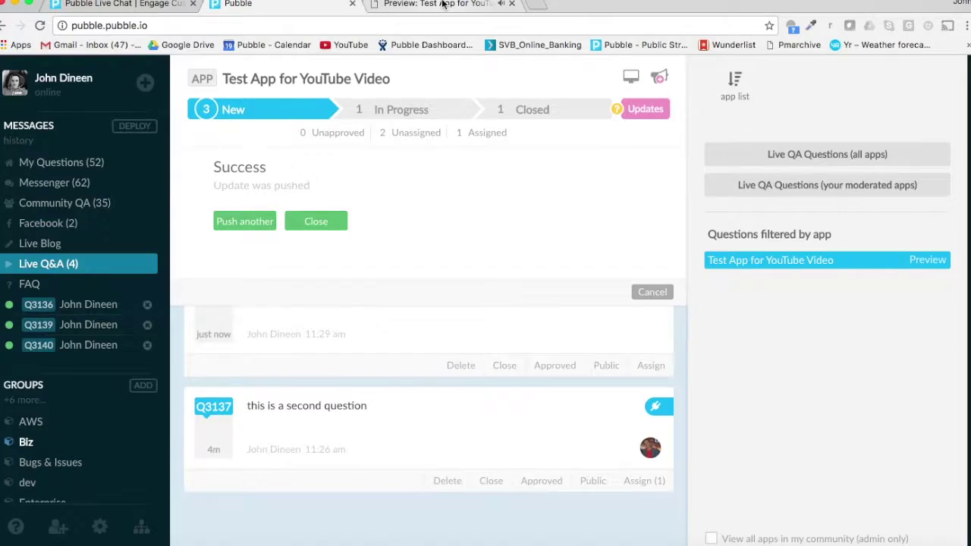
scroll(443, 158, down, 3)
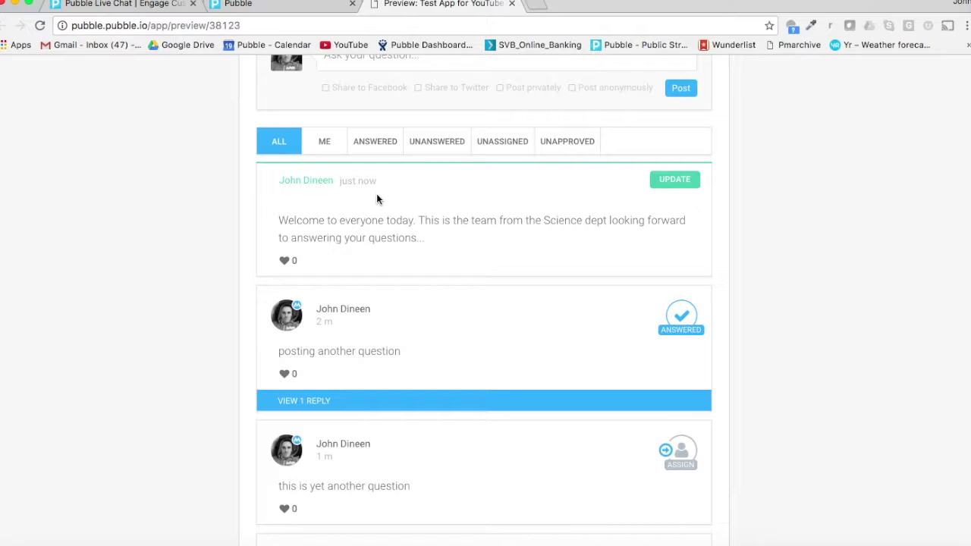
click(248, 5)
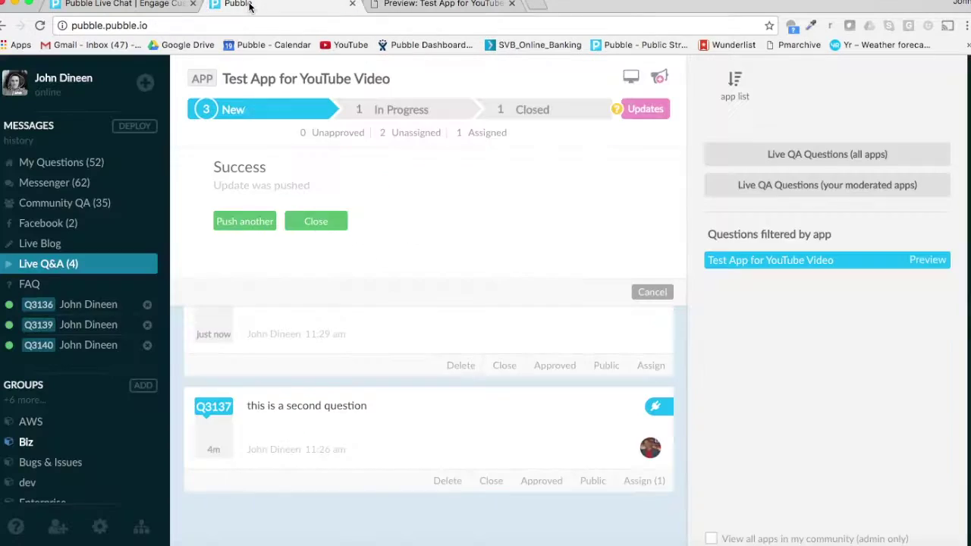
- Look through the YouTube, Twitter and text forms for pushing another update, and cancel without publishing
click(247, 222)
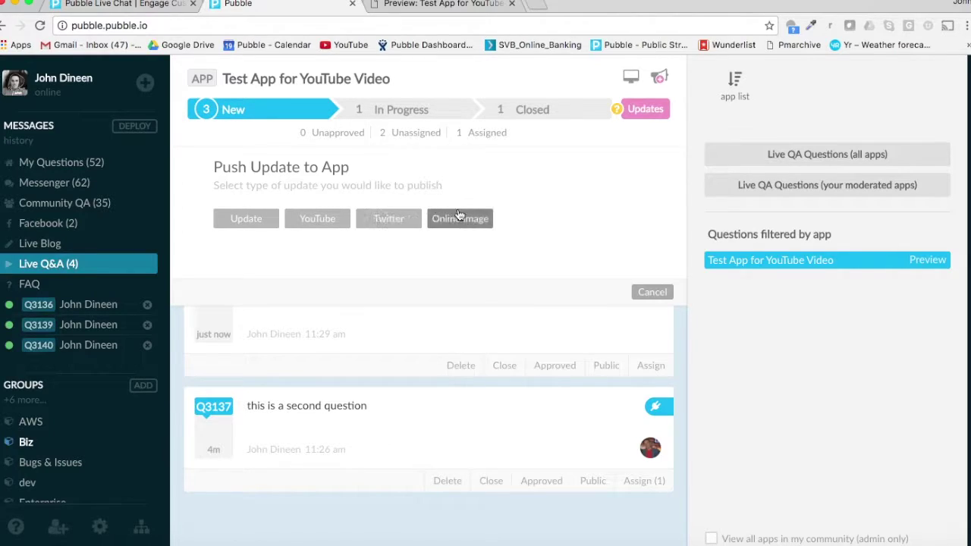
click(318, 220)
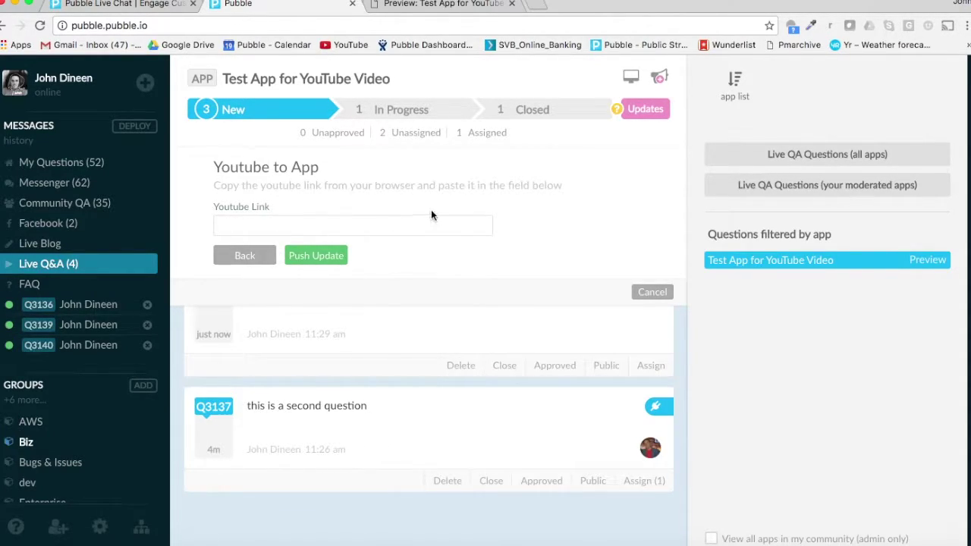
click(252, 260)
click(403, 219)
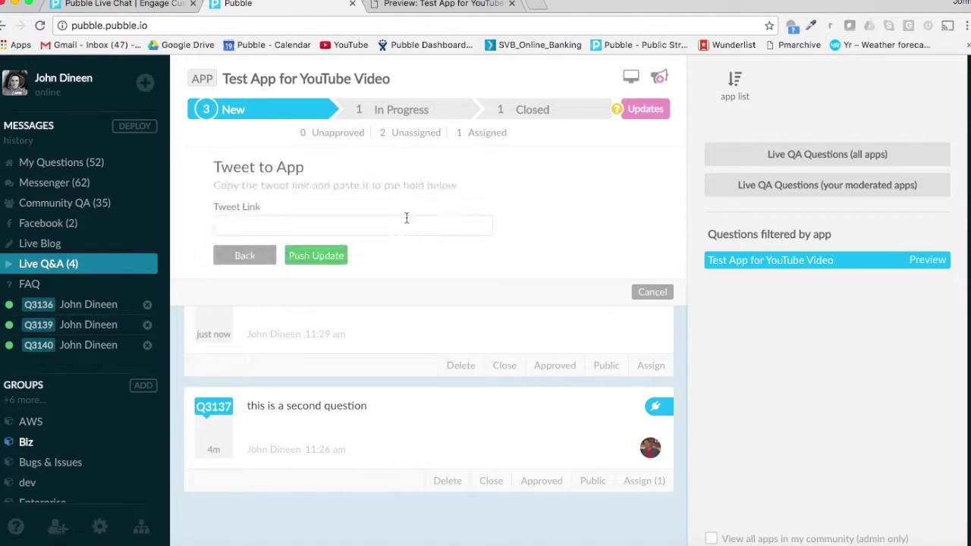
click(256, 260)
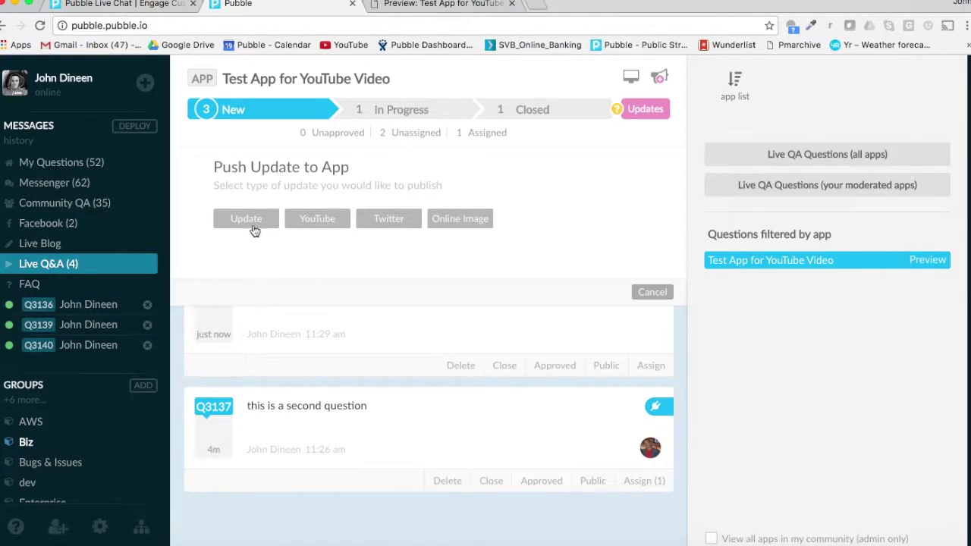
click(250, 221)
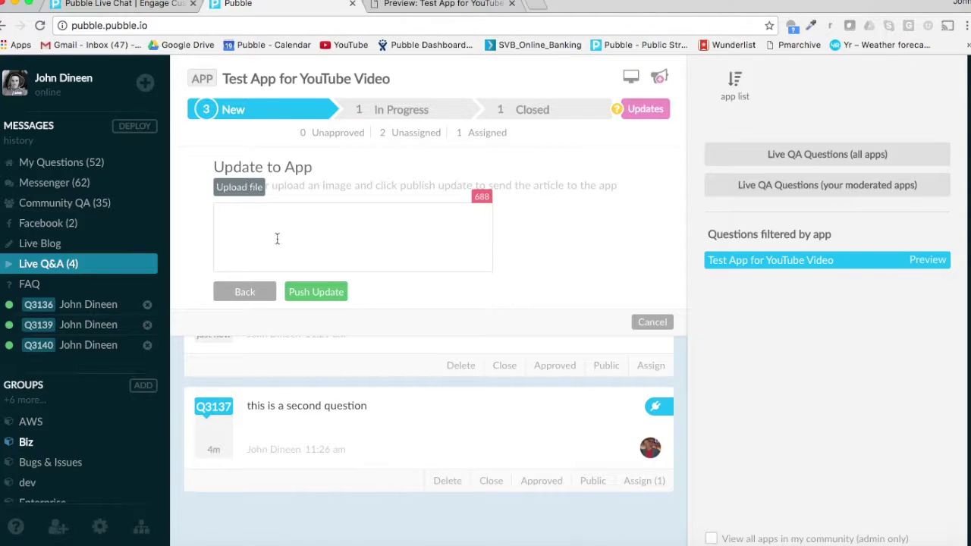
click(249, 294)
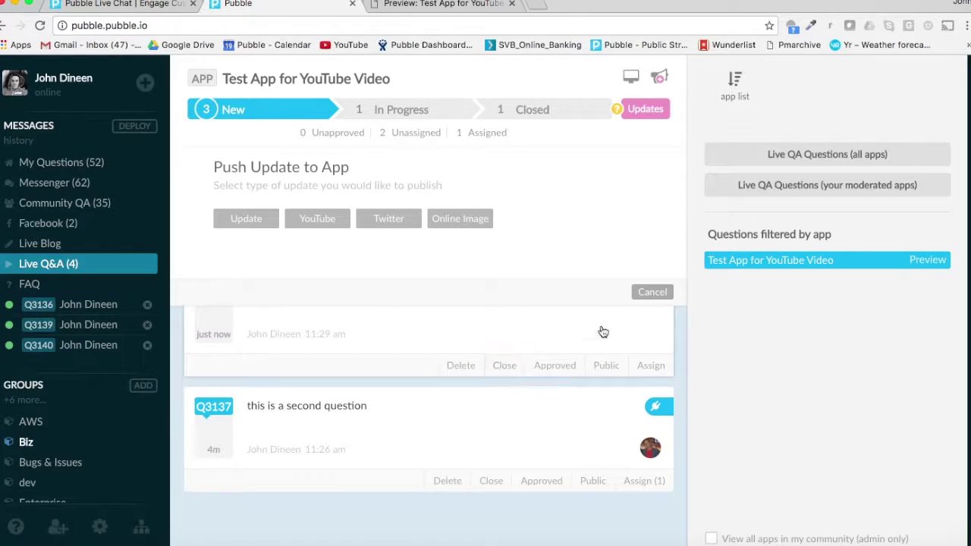
click(653, 292)
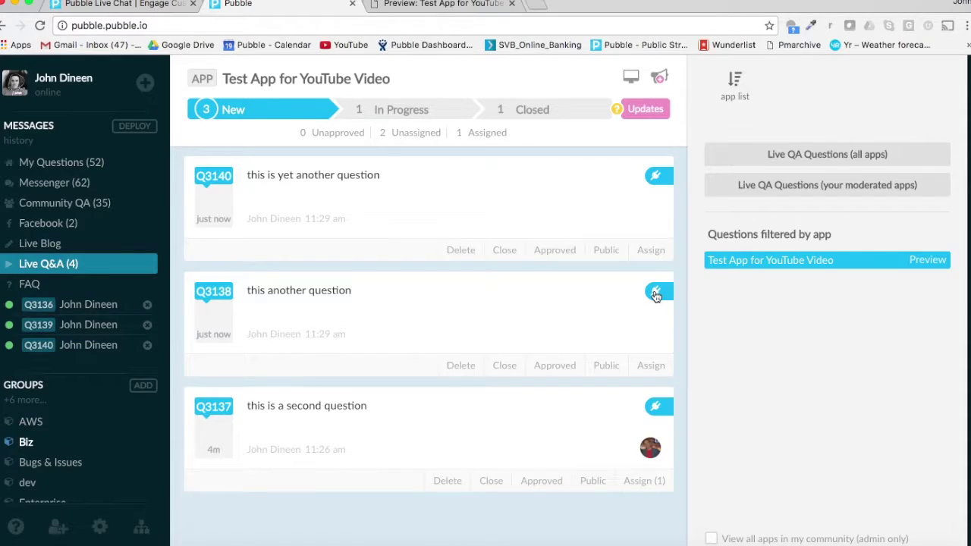
- Remove the three open question conversations from the Messages list
click(149, 305)
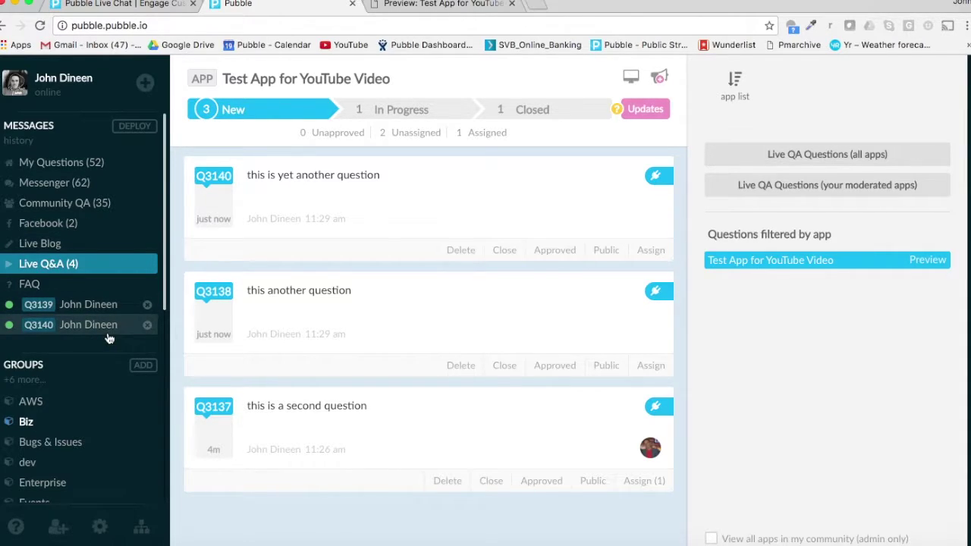
click(147, 305)
click(147, 304)
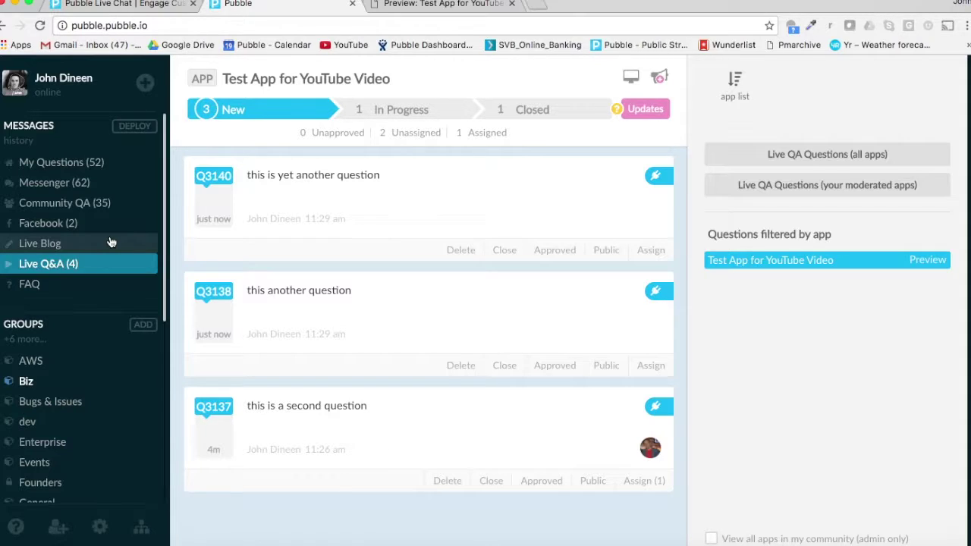
- View the Live Blog channel and go back to the Live Q&A questions
click(38, 247)
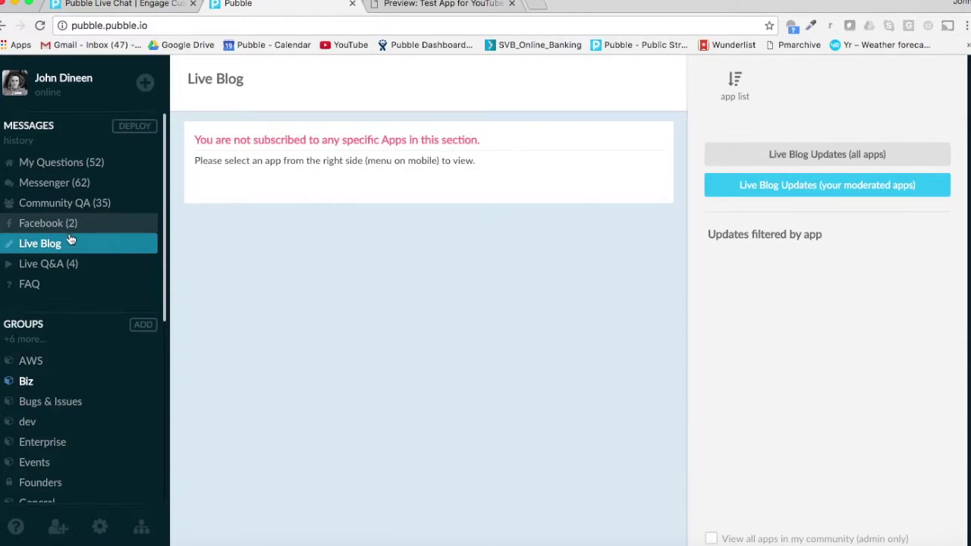
click(65, 264)
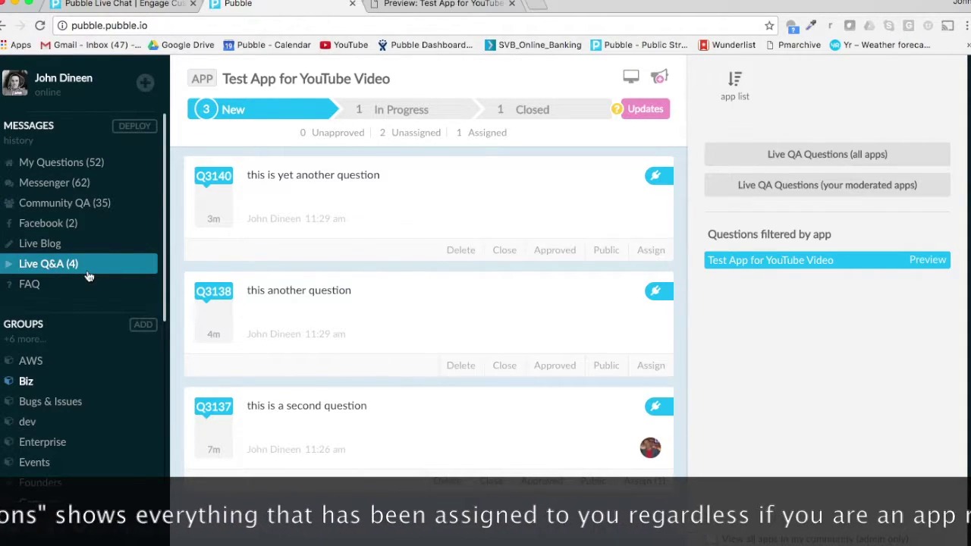
click(164, 30)
click(161, 28)
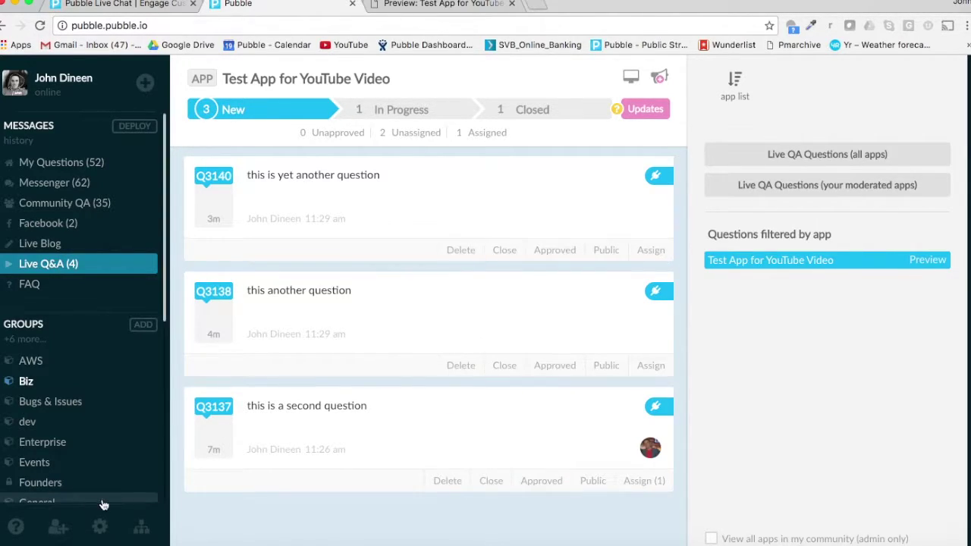
- Open the Contact Pubble chat from the help options, view its blank new-question form, and close the chat
click(17, 529)
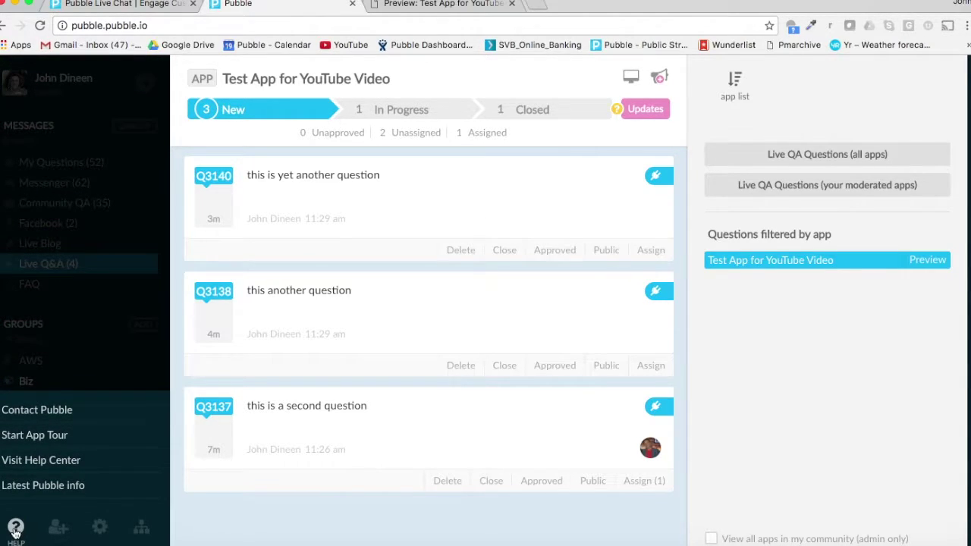
click(56, 413)
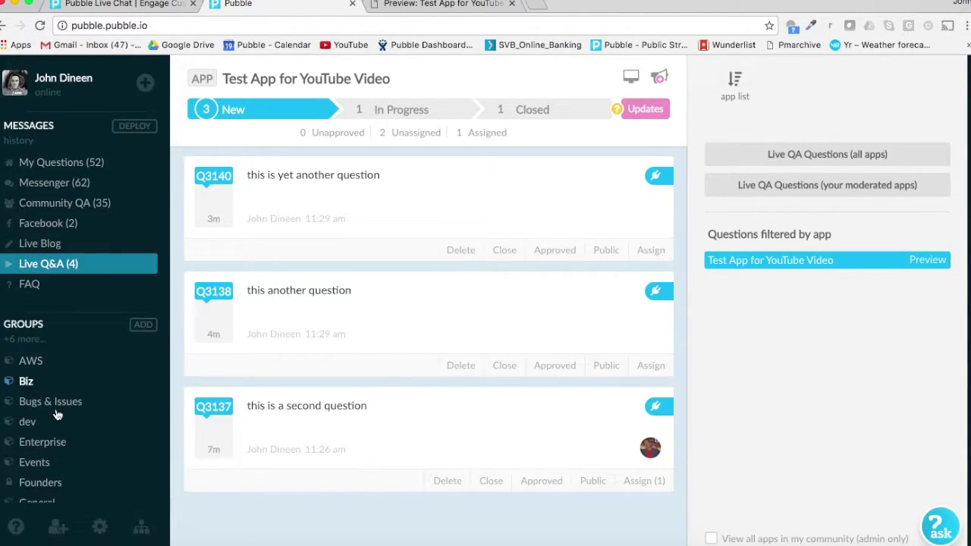
click(939, 525)
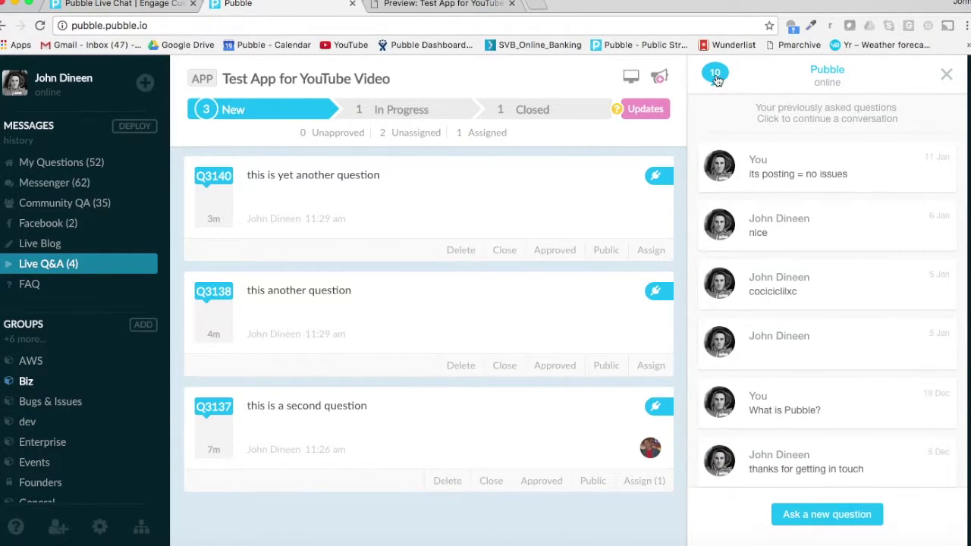
click(840, 516)
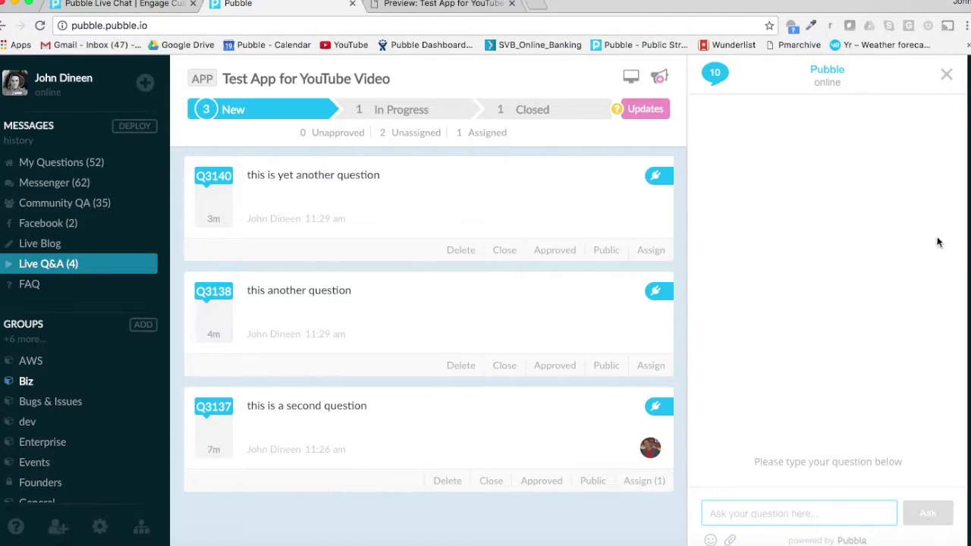
click(948, 75)
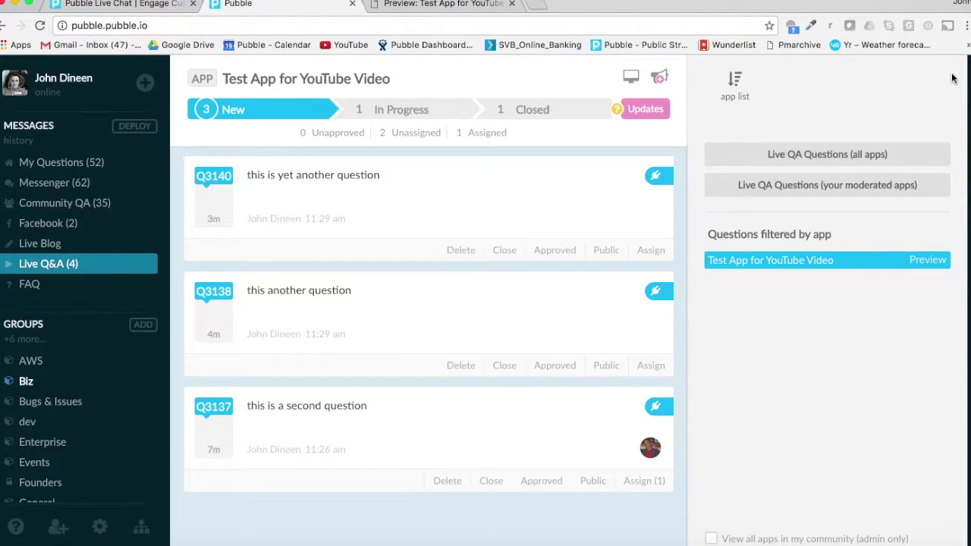
- Review the public preview page of Test App for YouTube Video and return to the dashboard's question list
click(430, 6)
scroll(470, 182, up, 2)
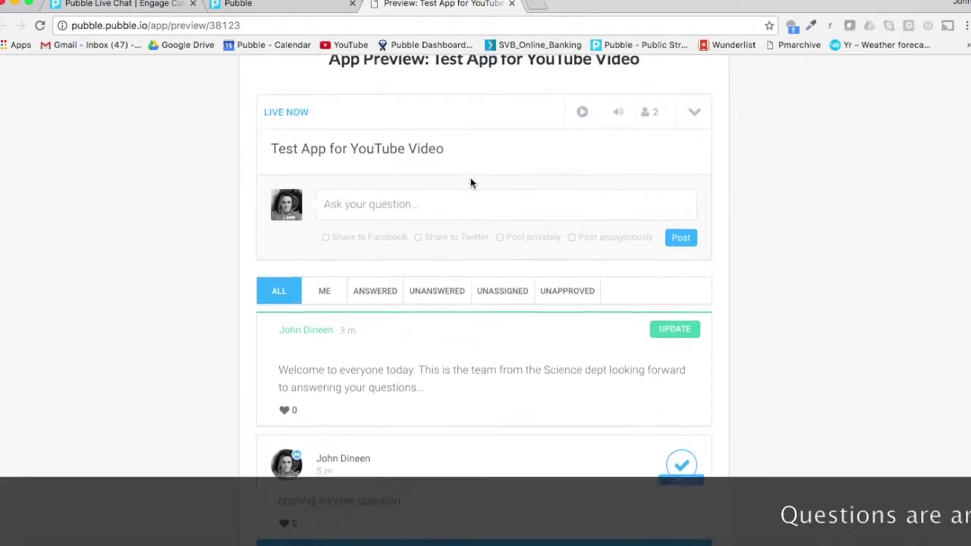
scroll(471, 182, up, 1)
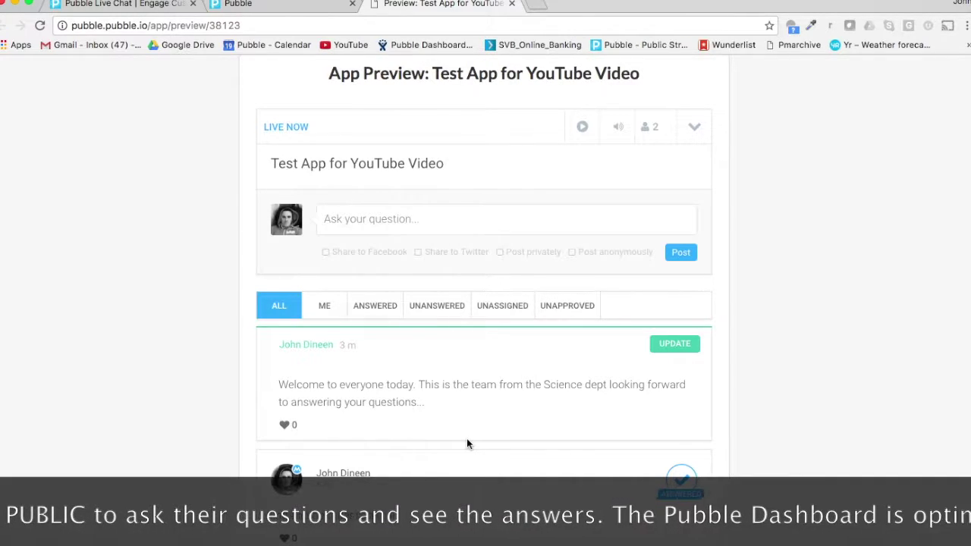
click(293, 8)
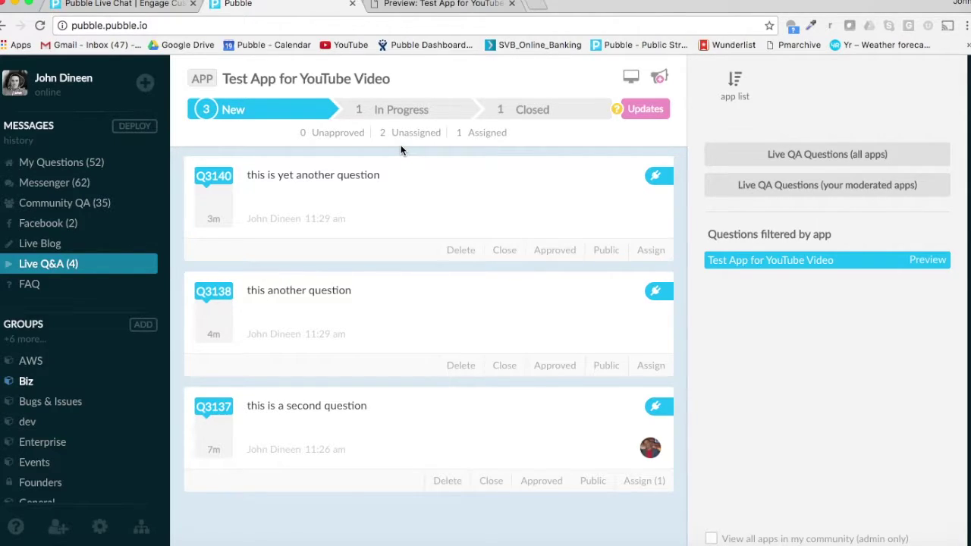
- Answer the new question "this is yet another question" with "this is my response" and go back to the question list
click(391, 208)
text(this is my response)
key(Return)
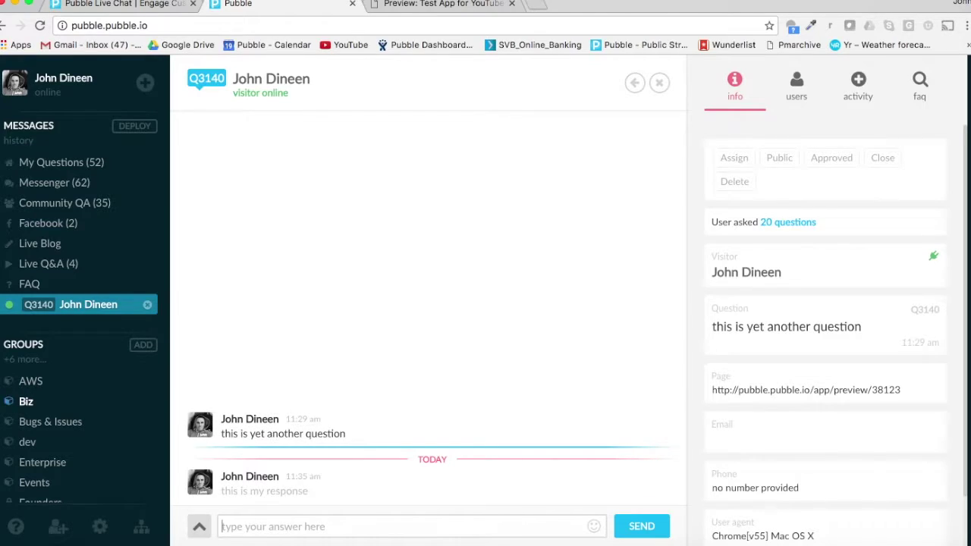
click(635, 83)
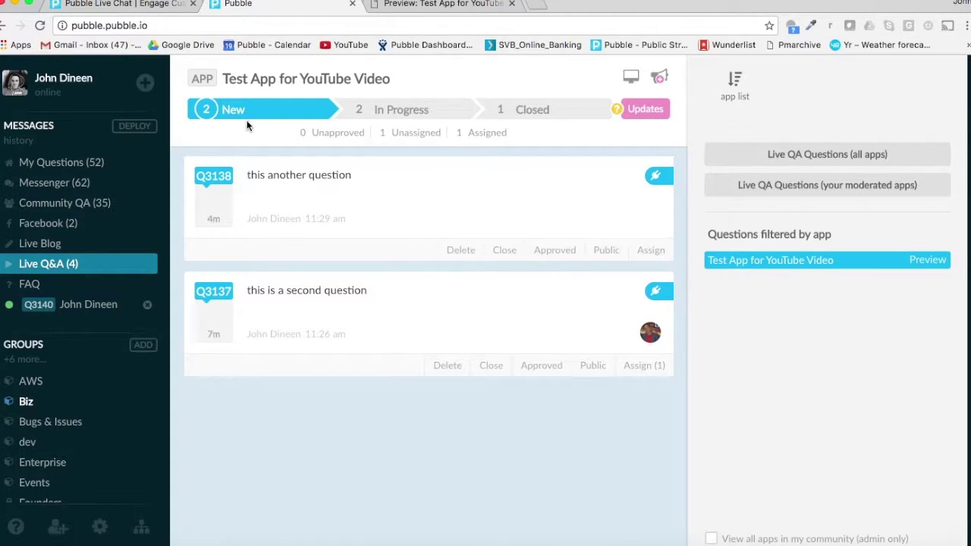
- Answer the new question "this another question" with "this is another reply" and go back to the question list
click(411, 220)
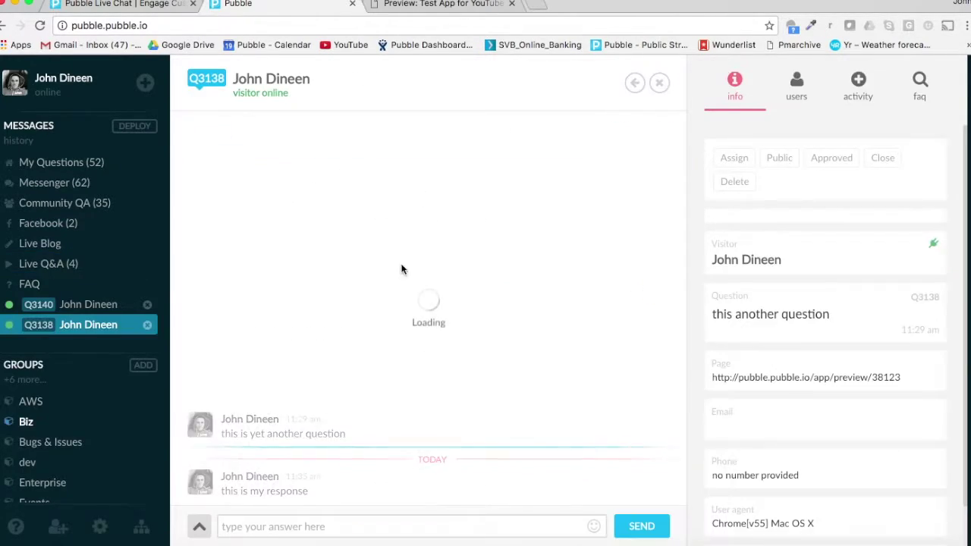
click(254, 527)
text(this is another reply)
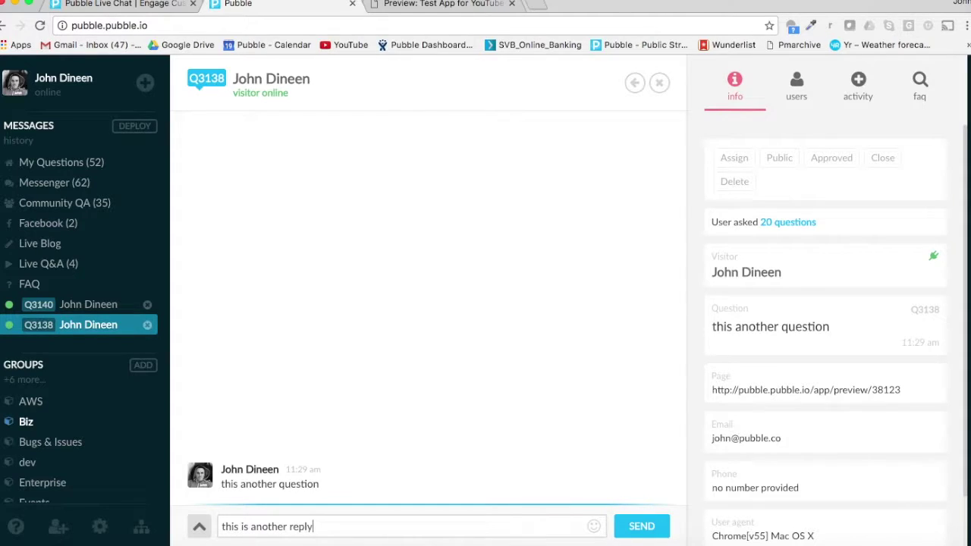
key(Return)
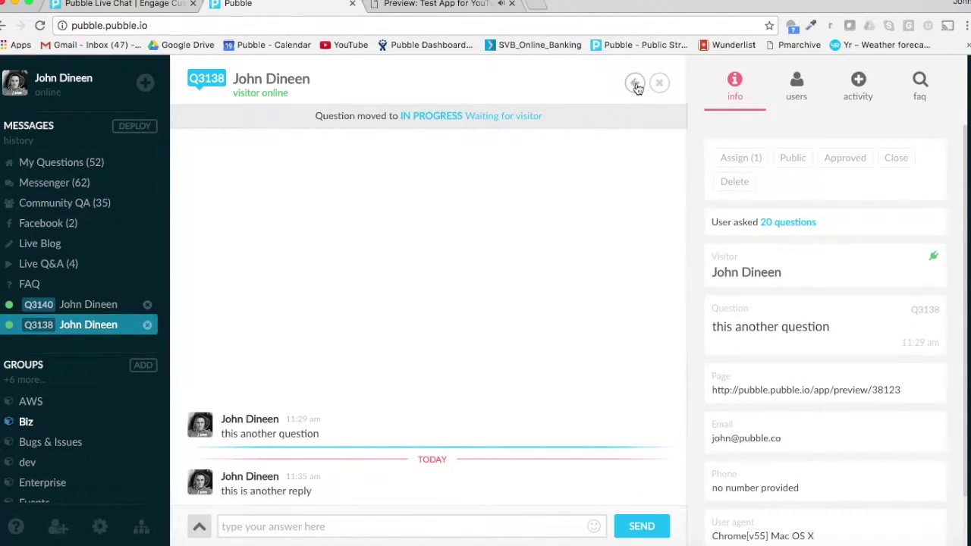
click(635, 82)
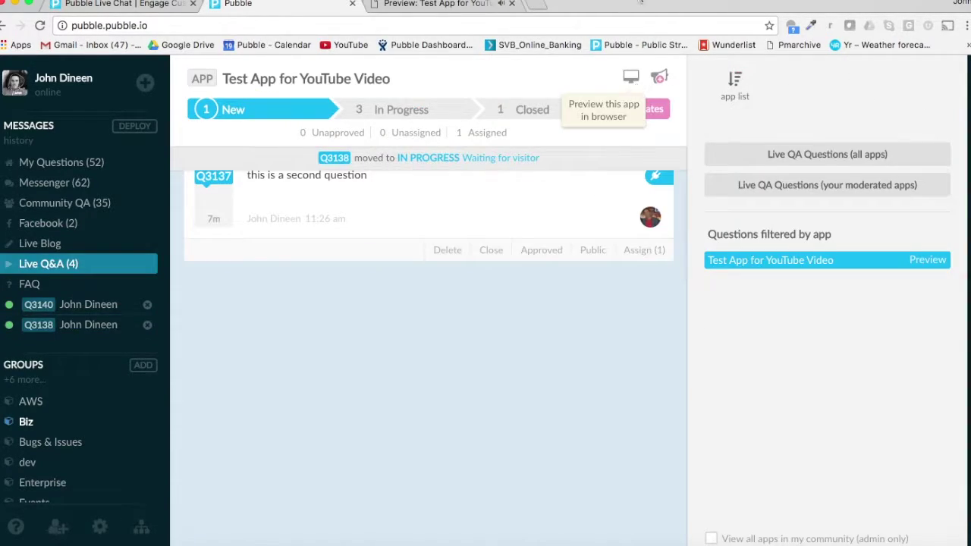
- Answer the new question "this is a second question" with "thanks for joining us" and go back to the question list
click(359, 202)
text(t)
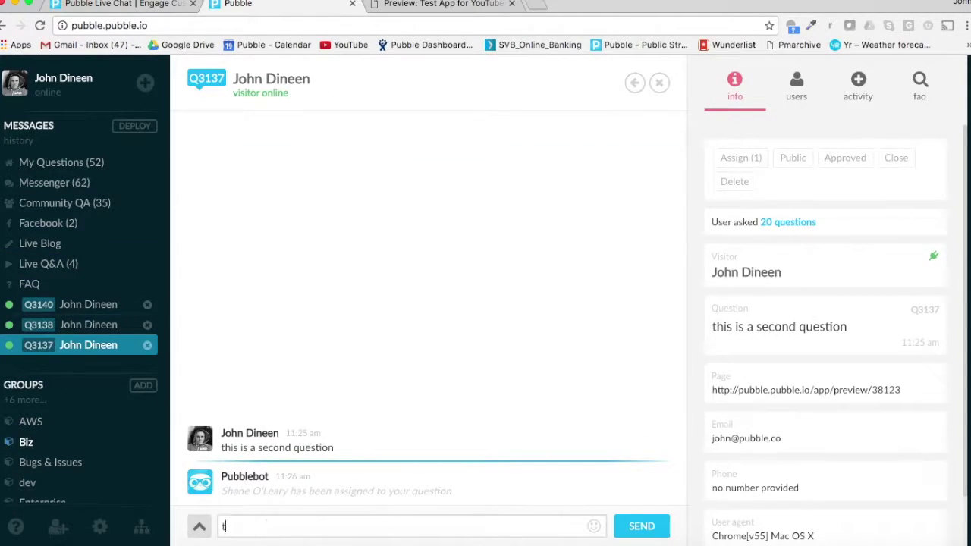
text(hanks for joining us)
key(Return)
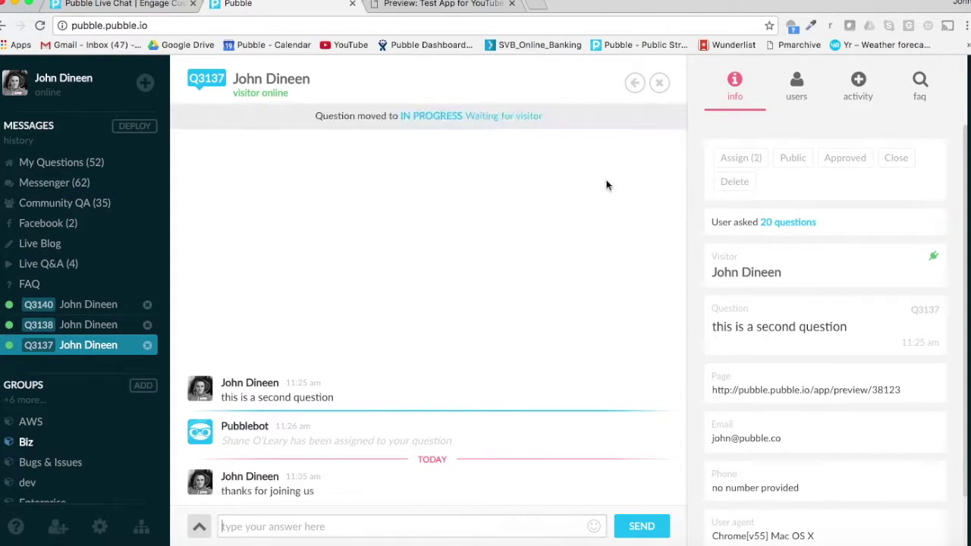
click(636, 84)
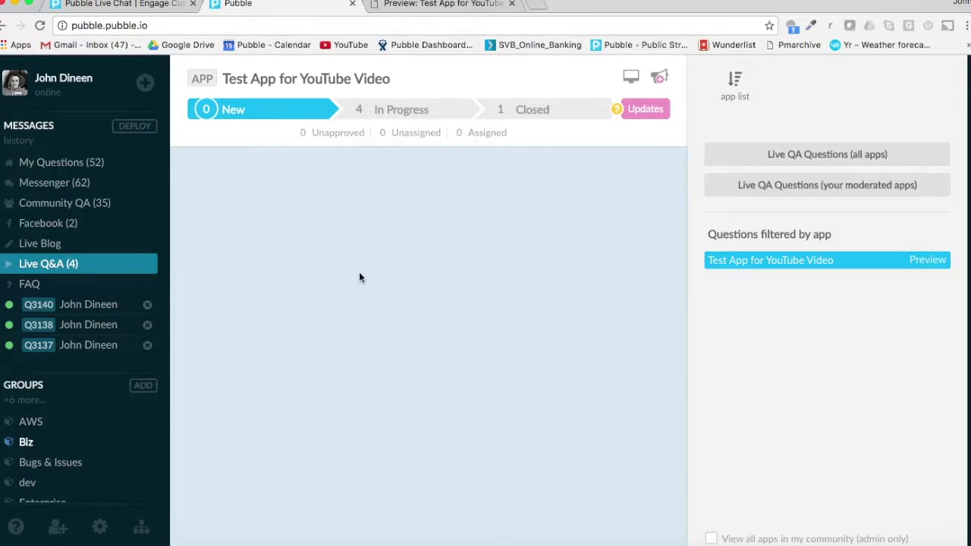
- Send the follow-up reply "thanks" to the In Progress question "this another question" and return to the In Progress list
click(408, 110)
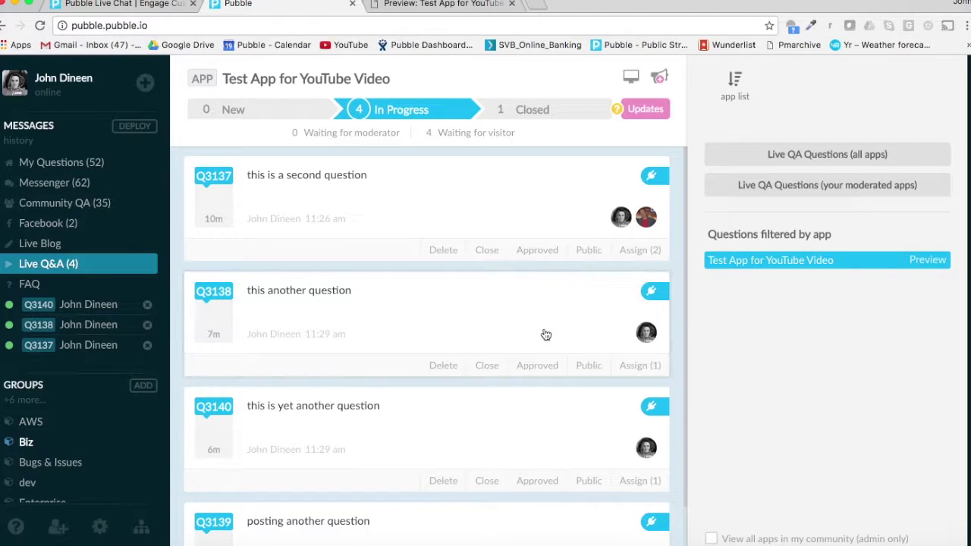
click(429, 317)
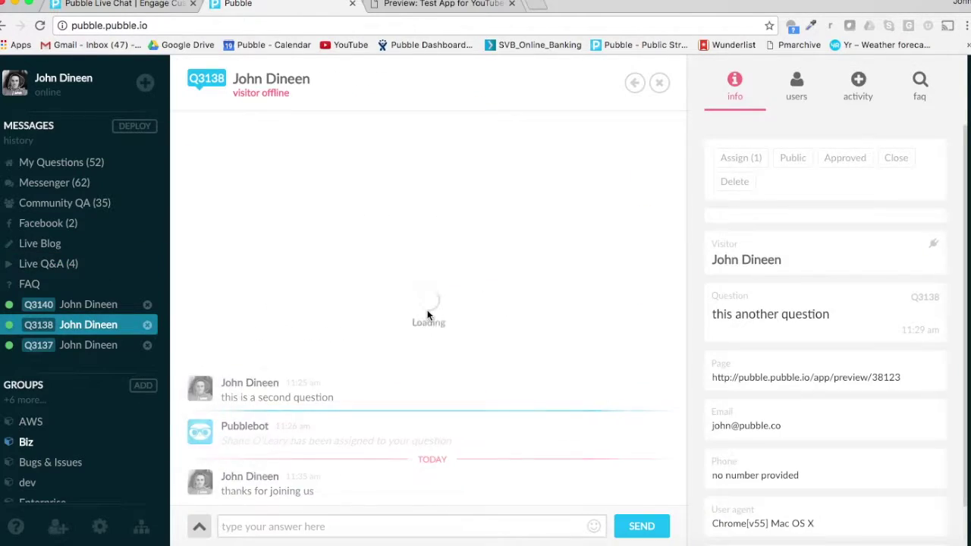
text(thanks)
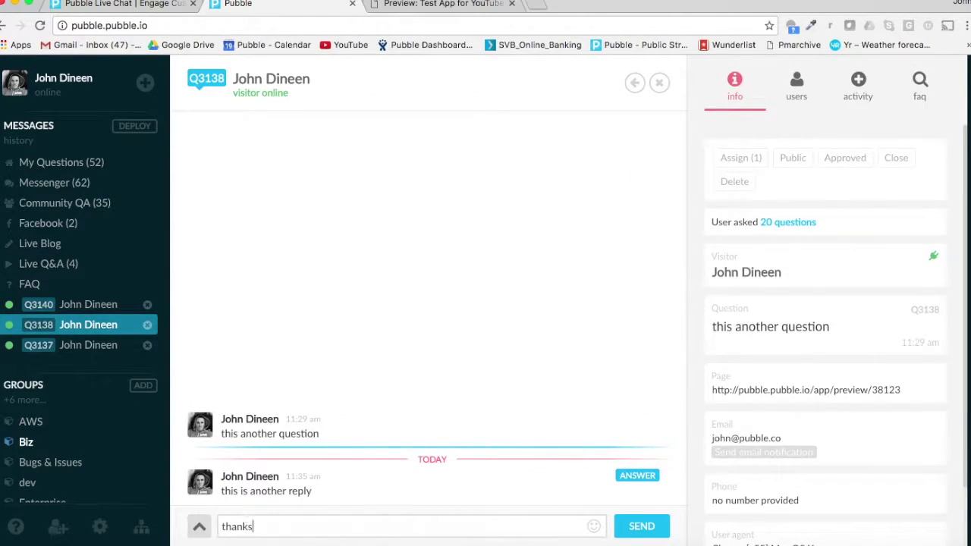
key(Return)
click(633, 84)
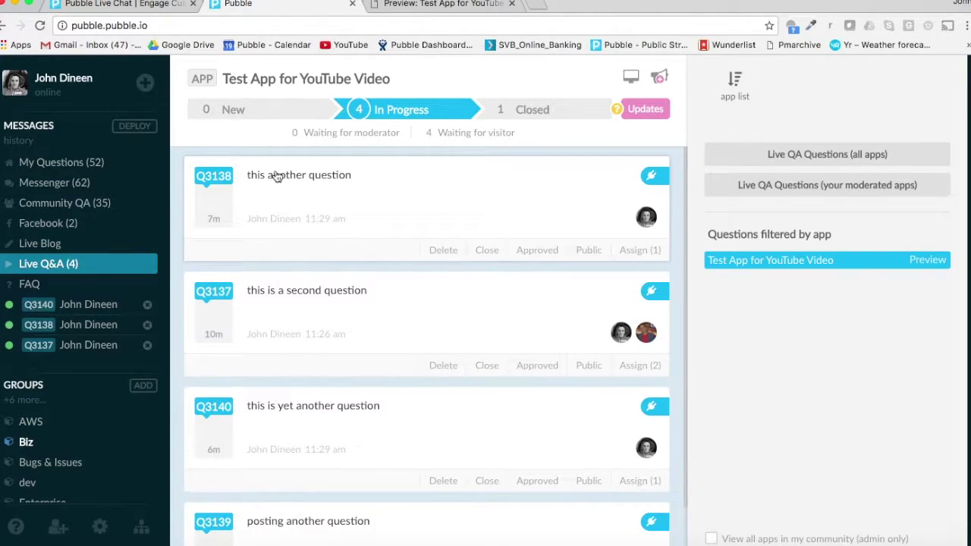
- View the conversations of "this another question" and "this is a second question", returning to the In Progress list after each
click(418, 189)
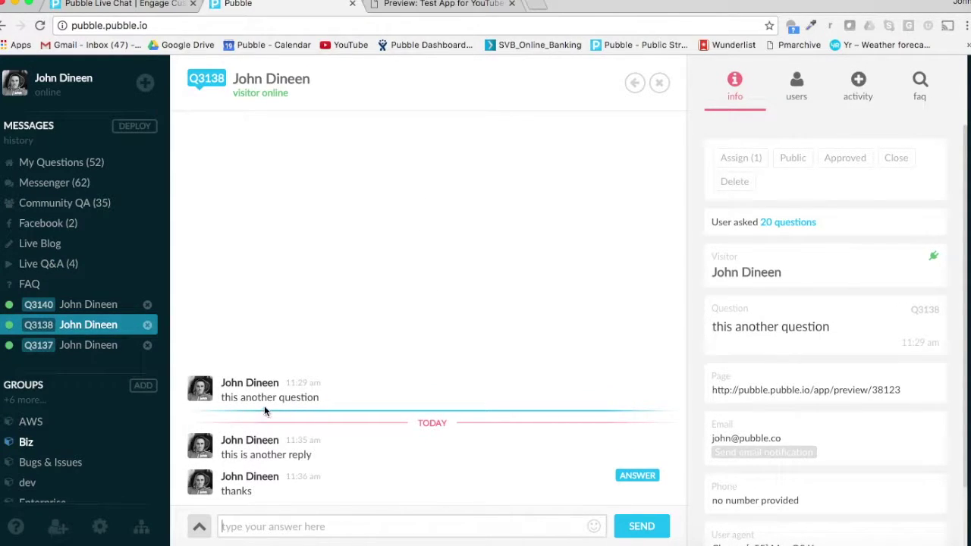
click(634, 84)
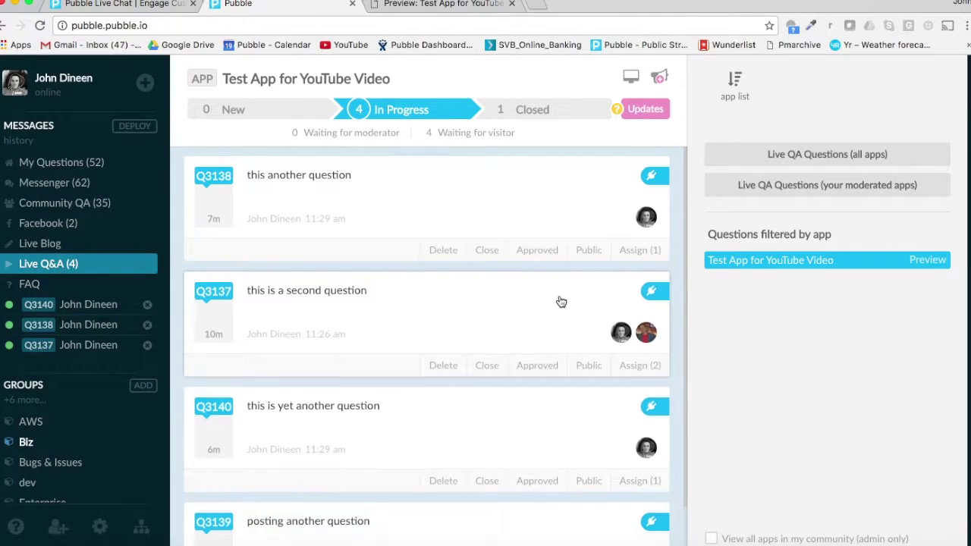
scroll(561, 302, down, 2)
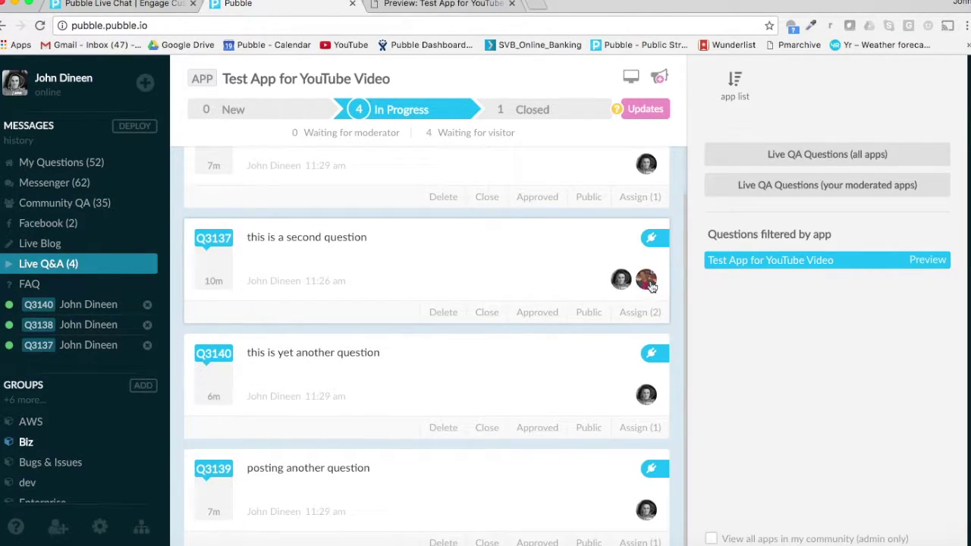
click(500, 291)
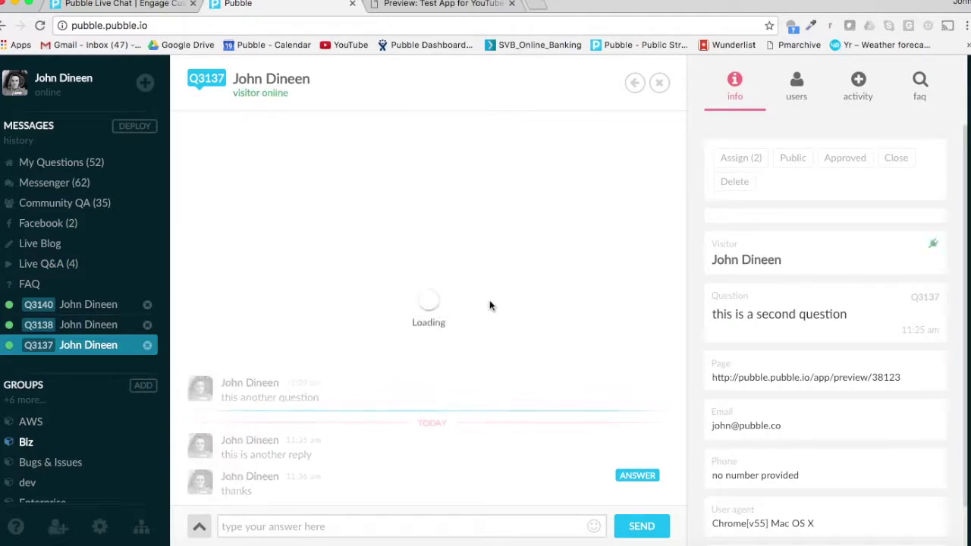
click(634, 87)
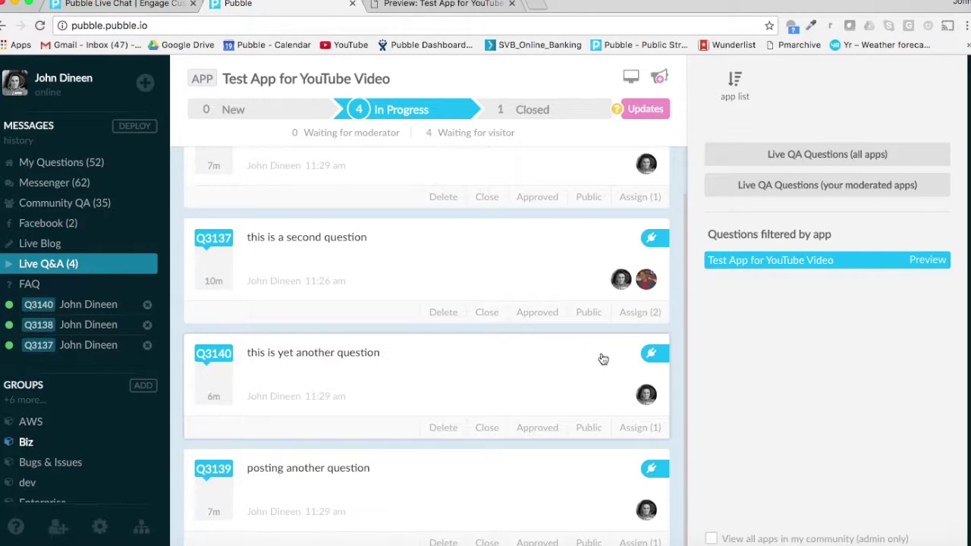
- Unapprove the In Progress question "this another question" and make "this is a second question" private
scroll(511, 258, up, 2)
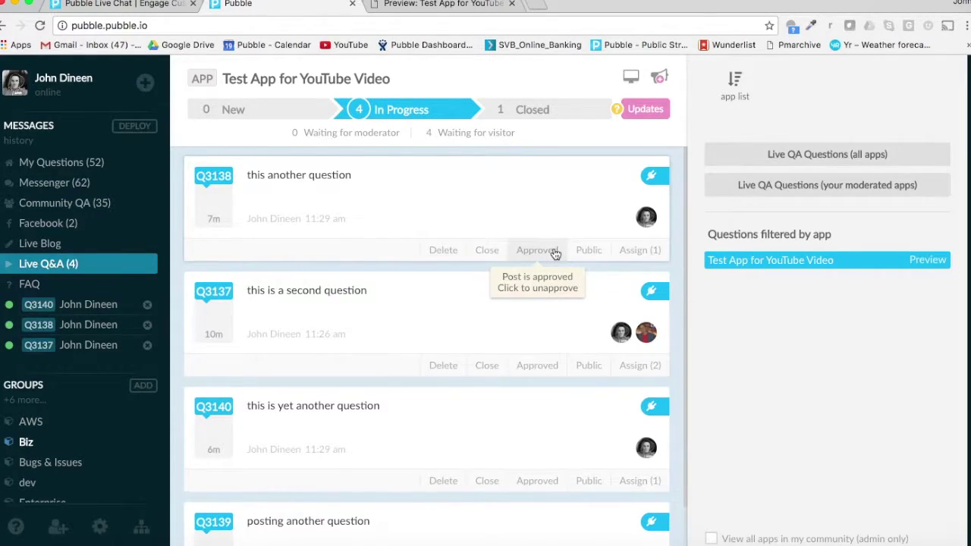
click(555, 253)
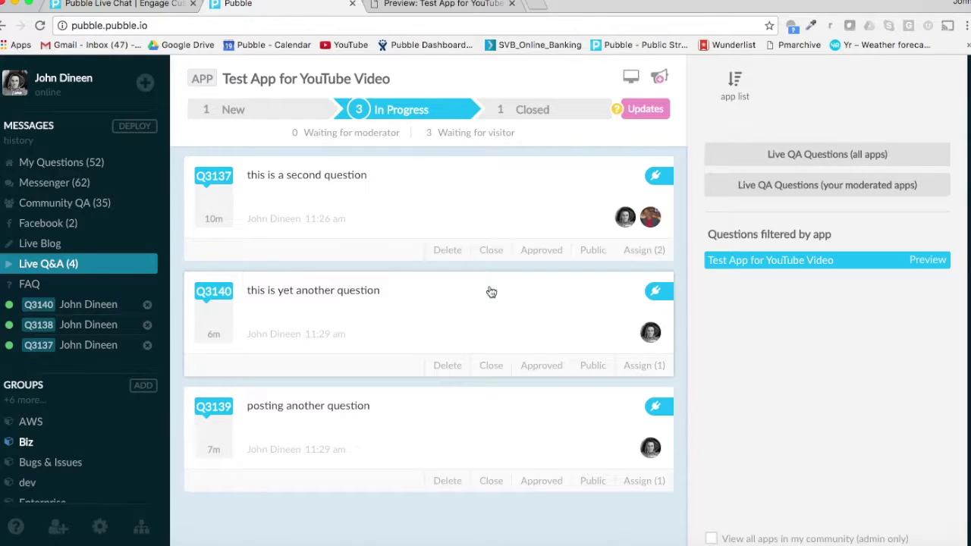
click(599, 254)
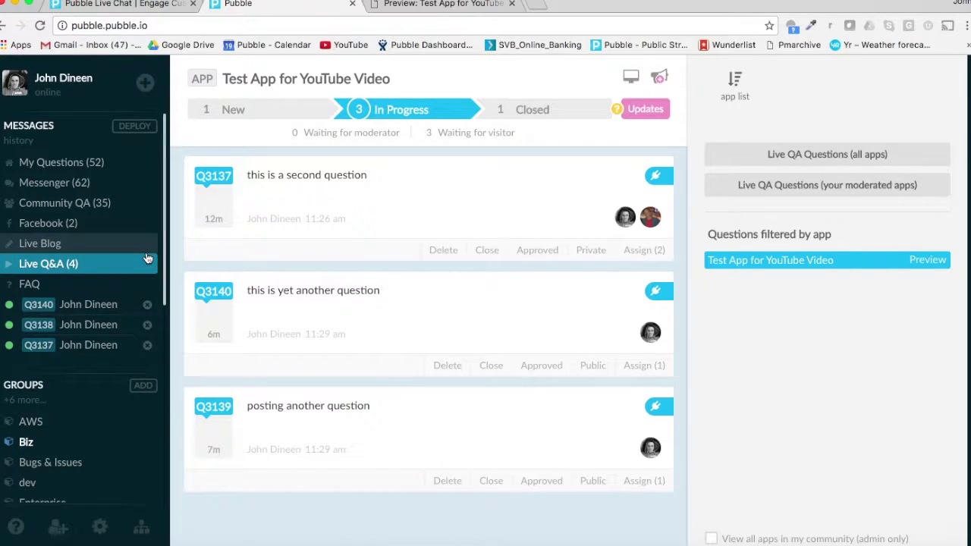
- Show the dashboard's help options
click(17, 529)
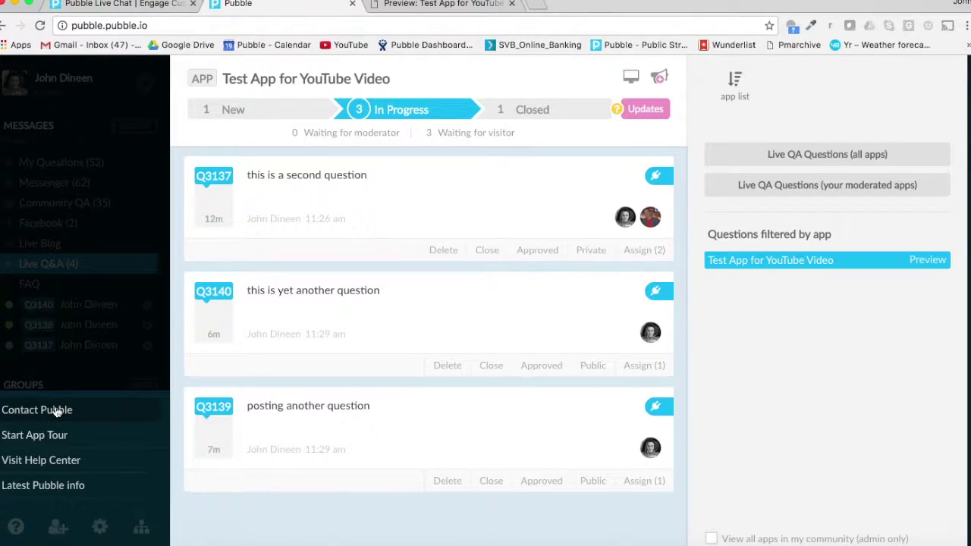